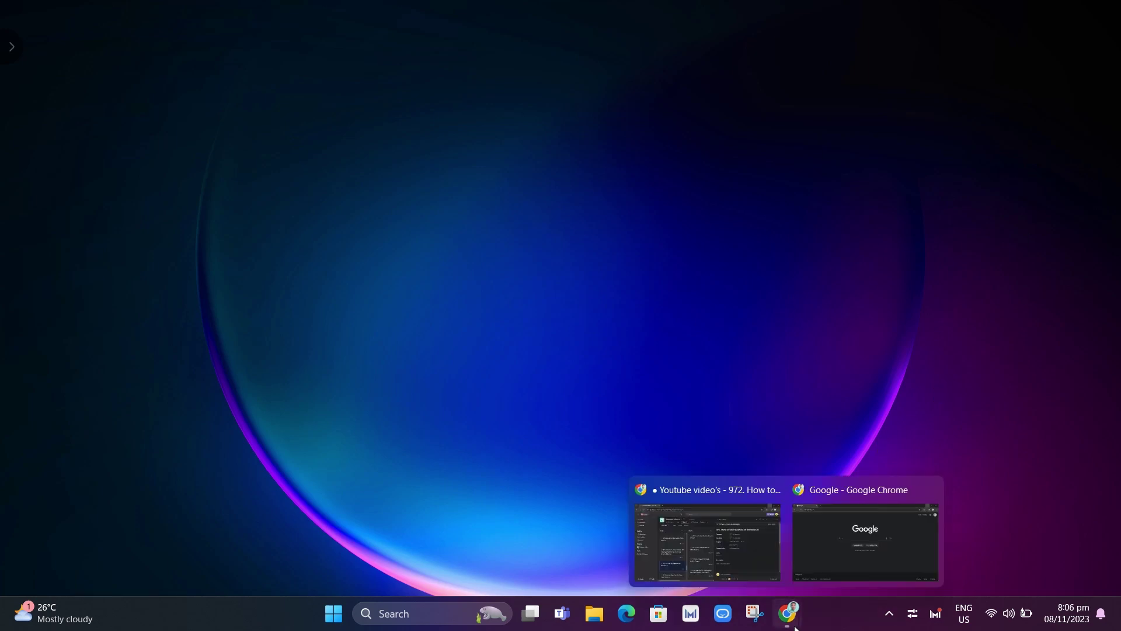
Step: Search Google for 'chrome older version' in the Chrome window
{"action": "left_click", "coordinate": [825, 586]}
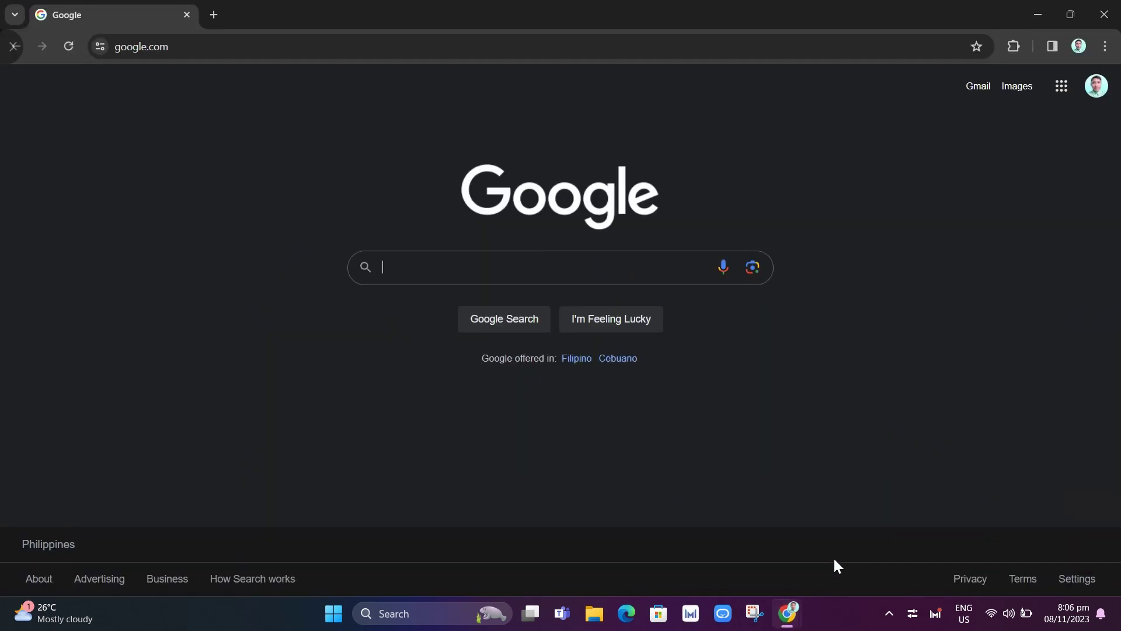
{"action": "left_click", "coordinate": [552, 262]}
{"action": "type", "text": "chr"}
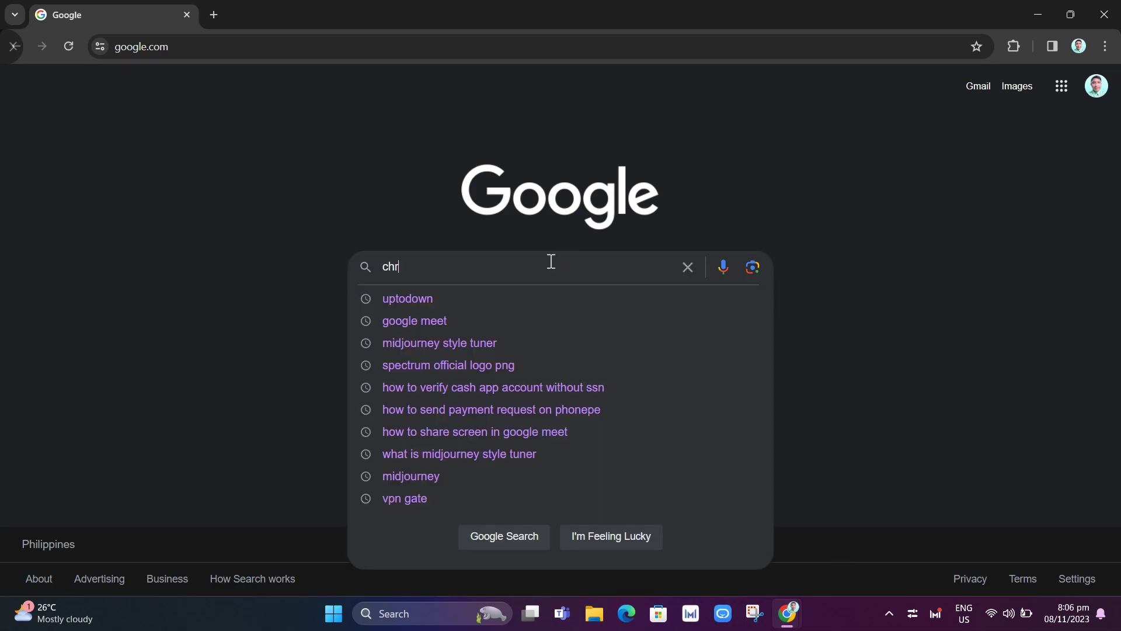
{"action": "type", "text": "ome older v"}
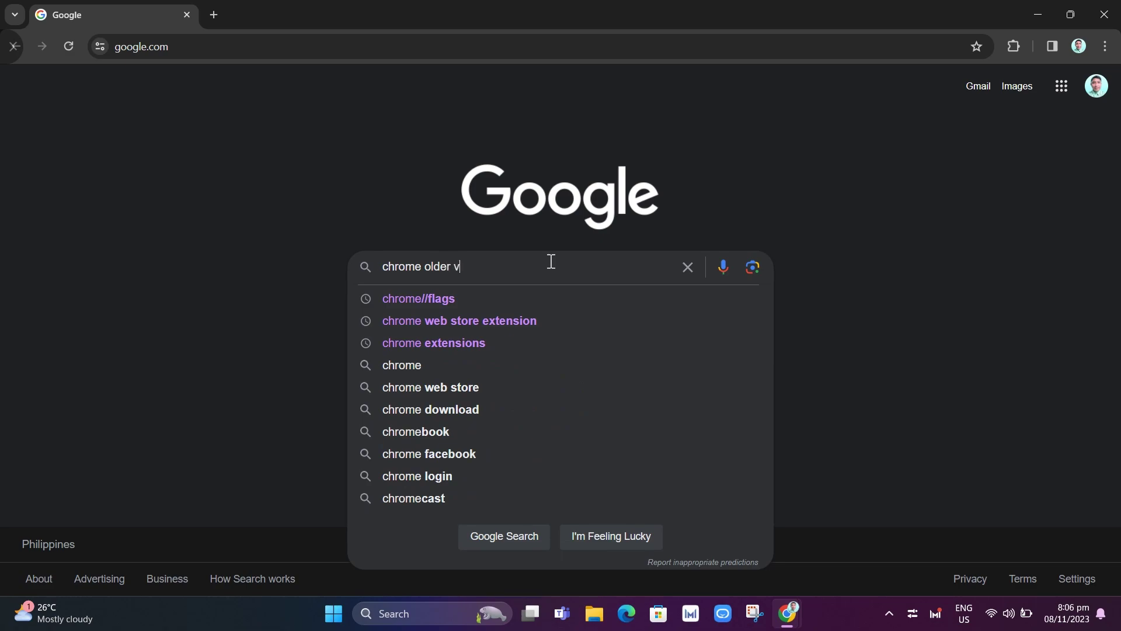
{"action": "type", "text": "ersion"}
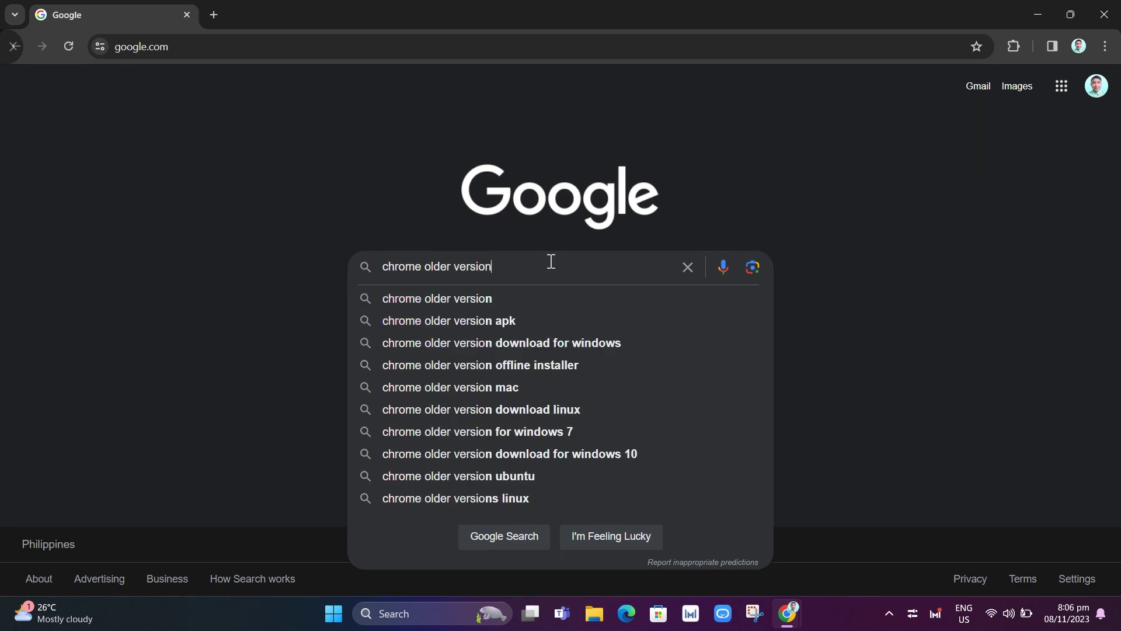
{"action": "key", "text": "Return"}
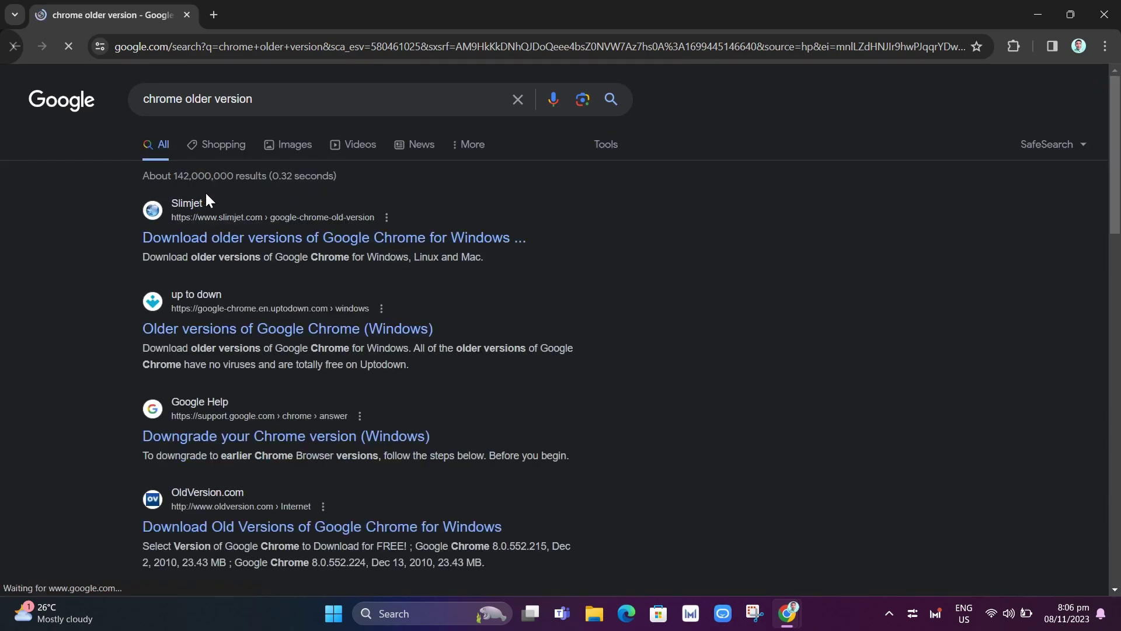
Step: Open Slimjet's old Chrome versions page and scroll down to its 64-bit table
{"action": "left_click", "coordinate": [283, 246]}
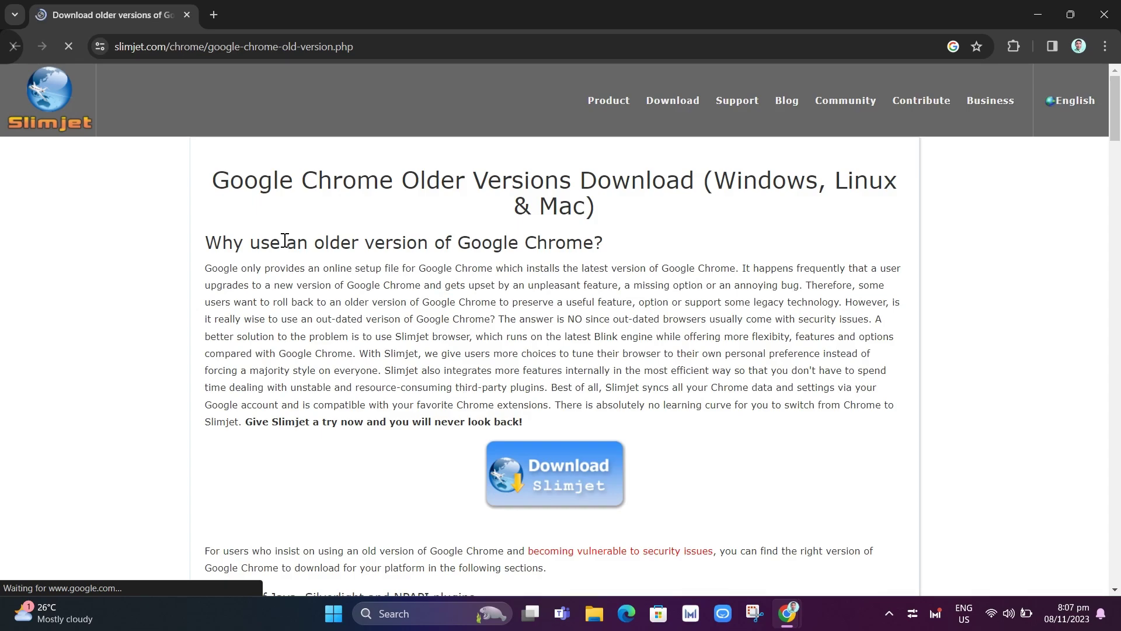
{"action": "scroll", "coordinate": [427, 303], "scroll_direction": "down", "scroll_amount": 2}
{"action": "scroll", "coordinate": [418, 305], "scroll_direction": "down", "scroll_amount": 3}
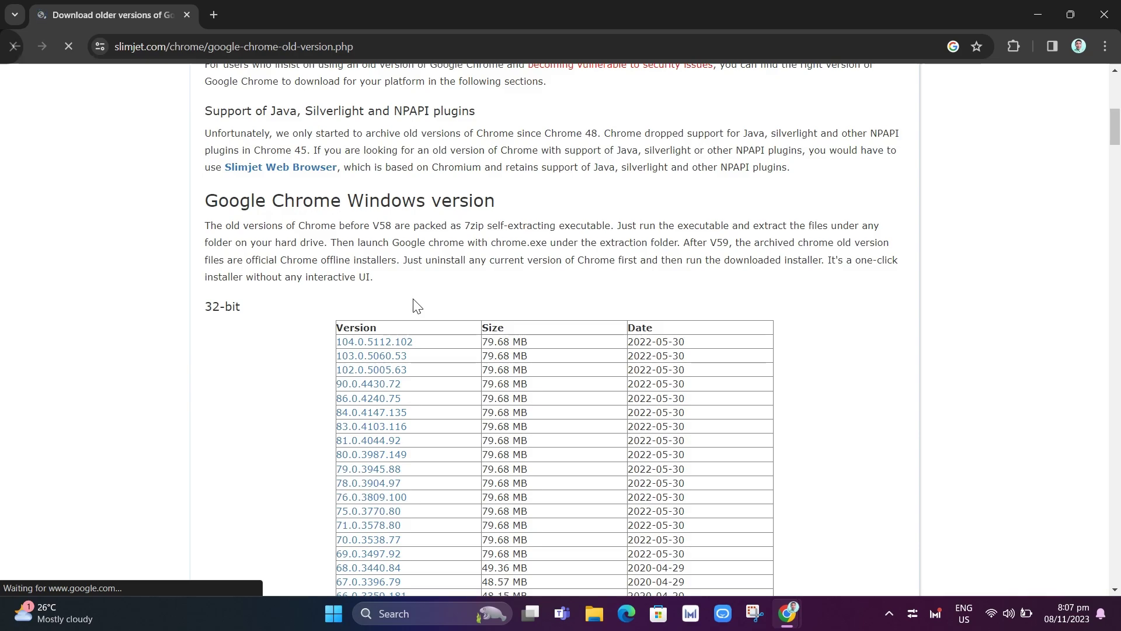
{"action": "scroll", "coordinate": [552, 325], "scroll_direction": "down", "scroll_amount": 3}
{"action": "scroll", "coordinate": [532, 306], "scroll_direction": "down", "scroll_amount": 1}
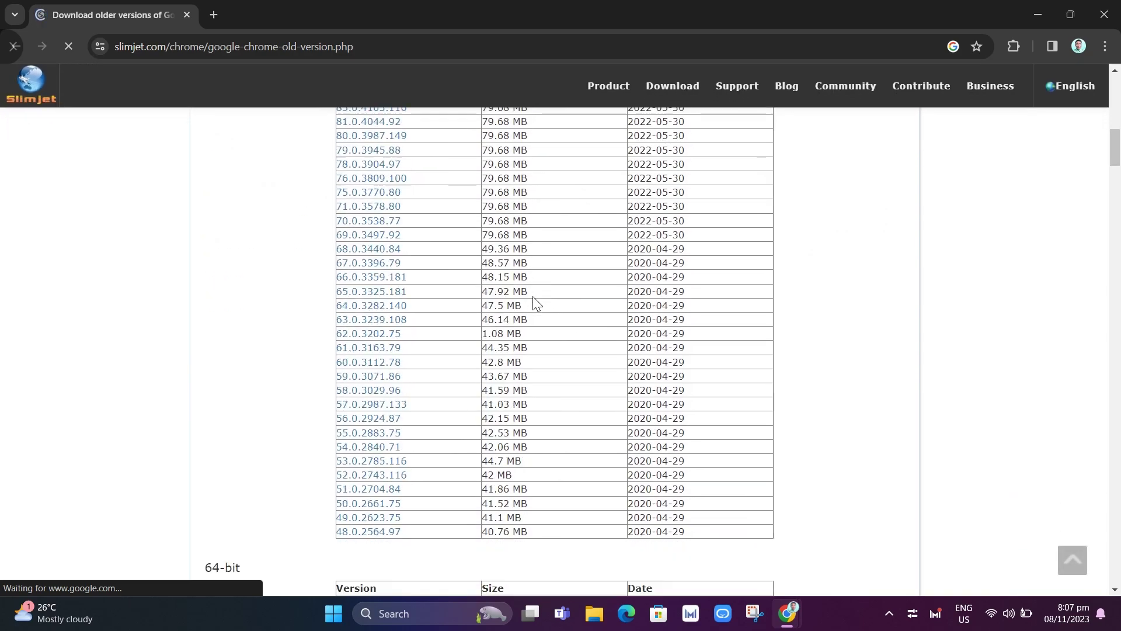
{"action": "scroll", "coordinate": [459, 290], "scroll_direction": "up", "scroll_amount": 1}
{"action": "scroll", "coordinate": [395, 294], "scroll_direction": "up", "scroll_amount": 2}
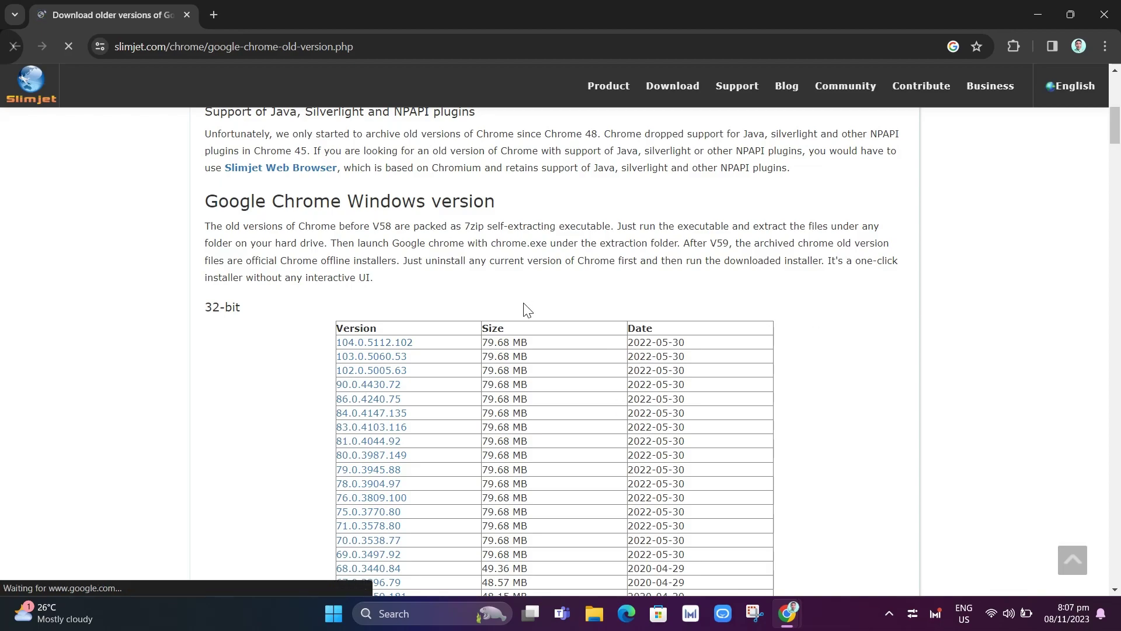
{"action": "scroll", "coordinate": [544, 350], "scroll_direction": "down", "scroll_amount": 4}
{"action": "scroll", "coordinate": [557, 368], "scroll_direction": "down", "scroll_amount": 3}
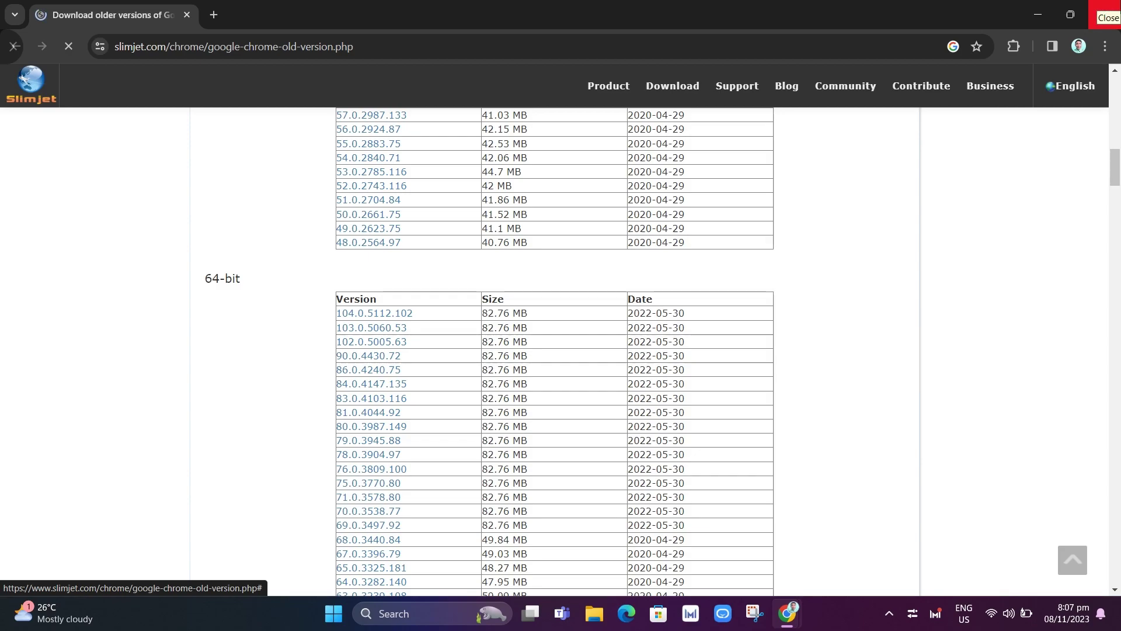
Step: Close Chrome, refresh the desktop, and search Windows for 'app'
{"action": "left_click", "coordinate": [1104, 14]}
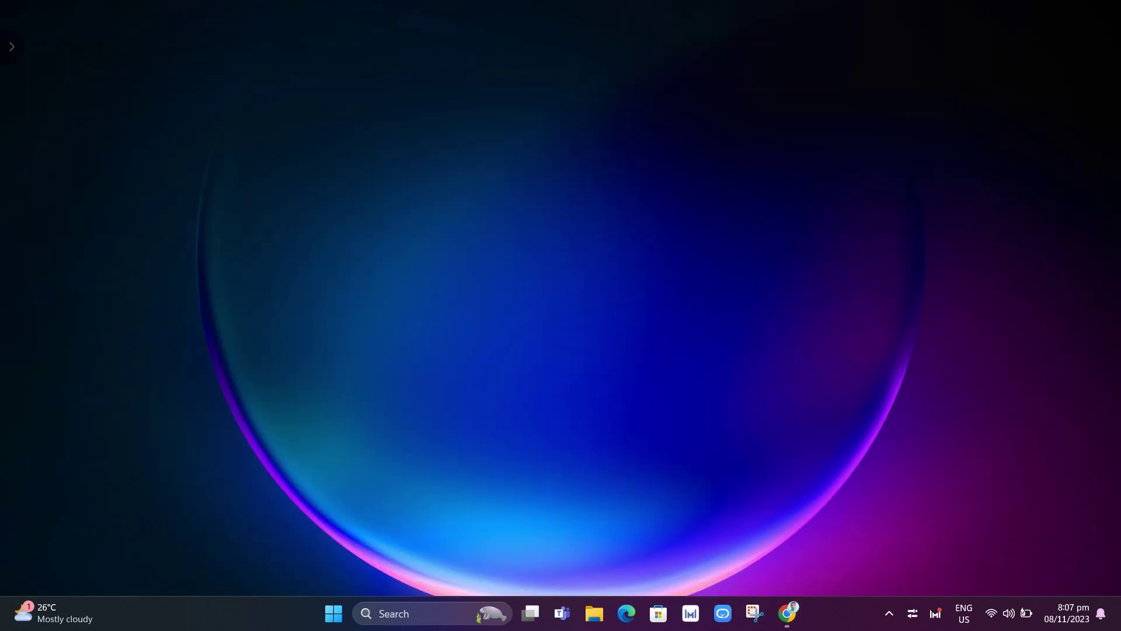
{"action": "right_click", "coordinate": [709, 203]}
{"action": "left_click", "coordinate": [769, 268]}
{"action": "left_click", "coordinate": [416, 610]}
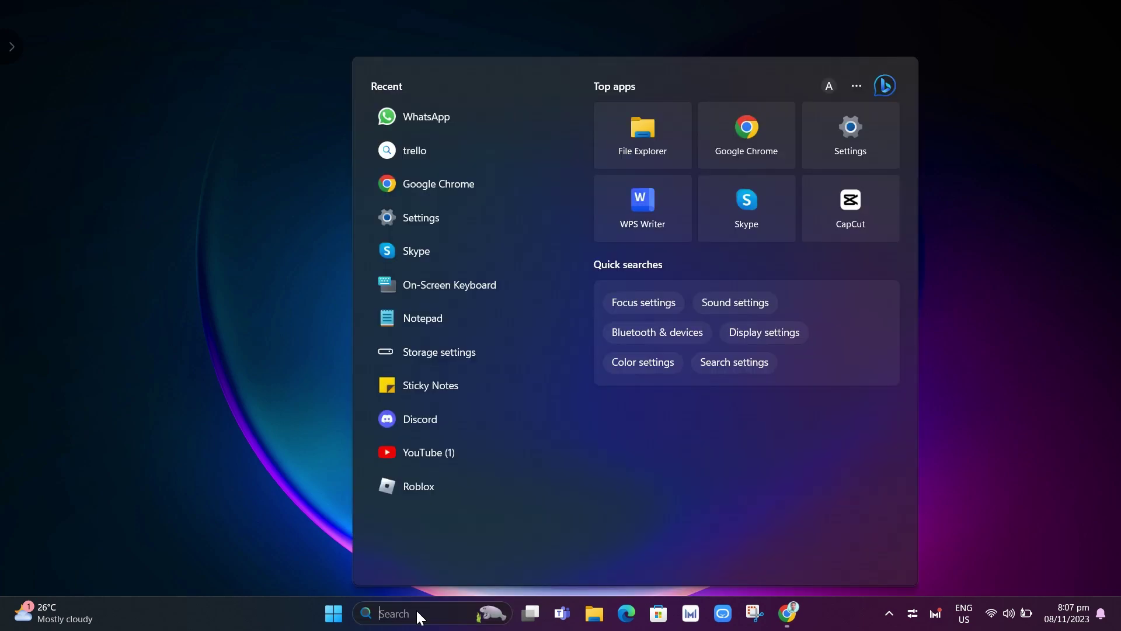
{"action": "type", "text": "app"}
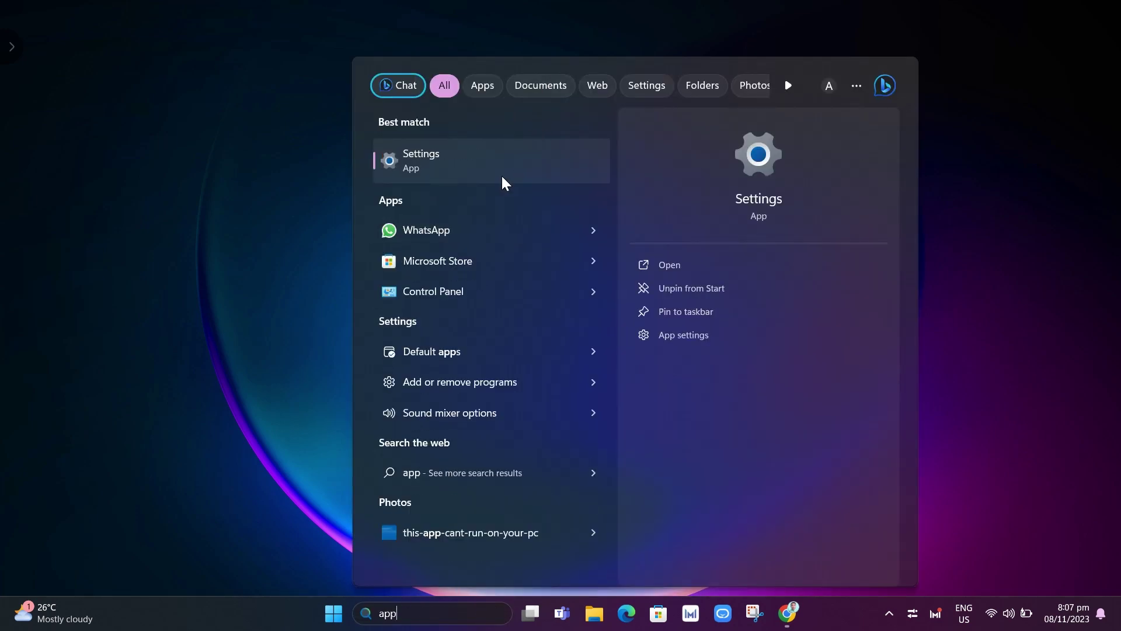
Step: Filter Settings' Installed apps to 'chrome' and show Google Chrome's options
{"action": "left_click", "coordinate": [501, 175]}
{"action": "left_click", "coordinate": [84, 308]}
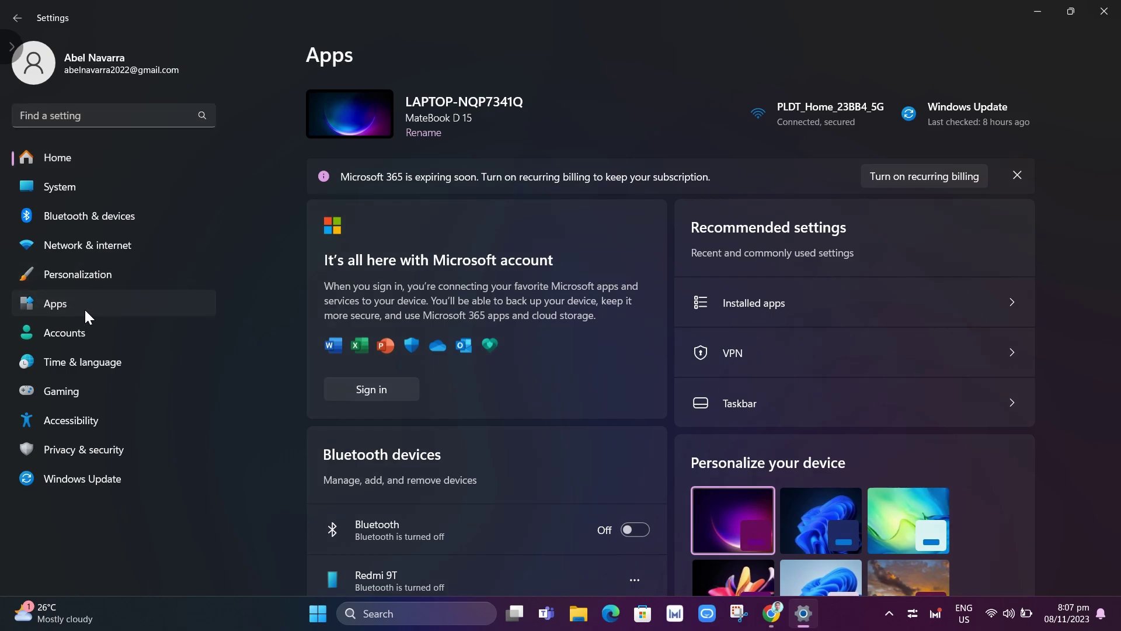
{"action": "left_click", "coordinate": [408, 118]}
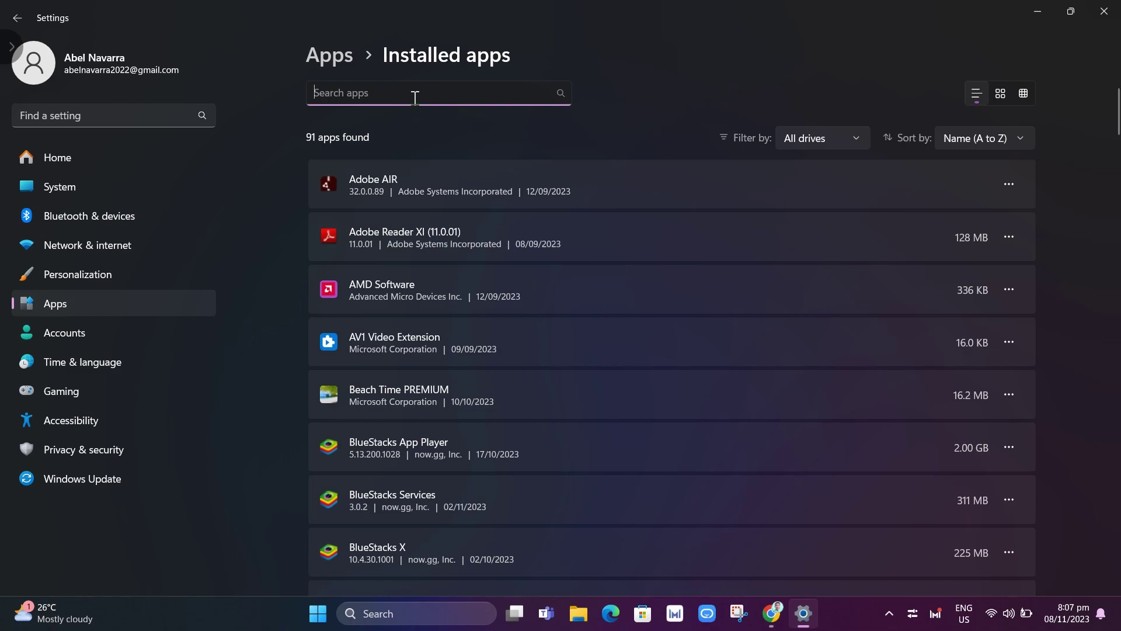
{"action": "type", "text": "chrome"}
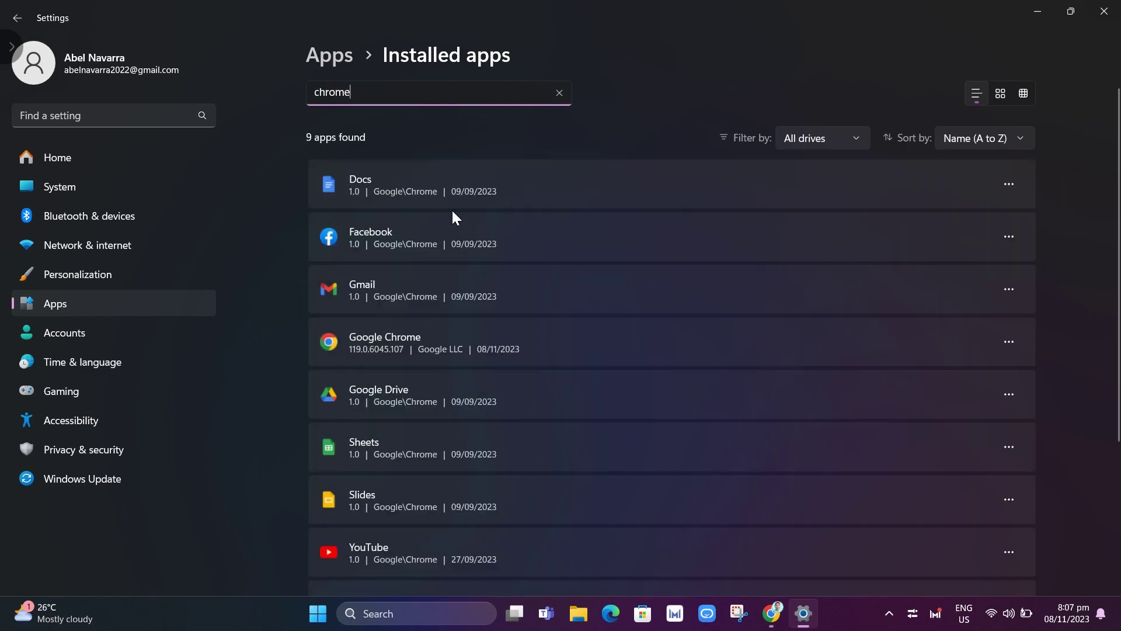
{"action": "left_click", "coordinate": [1011, 342]}
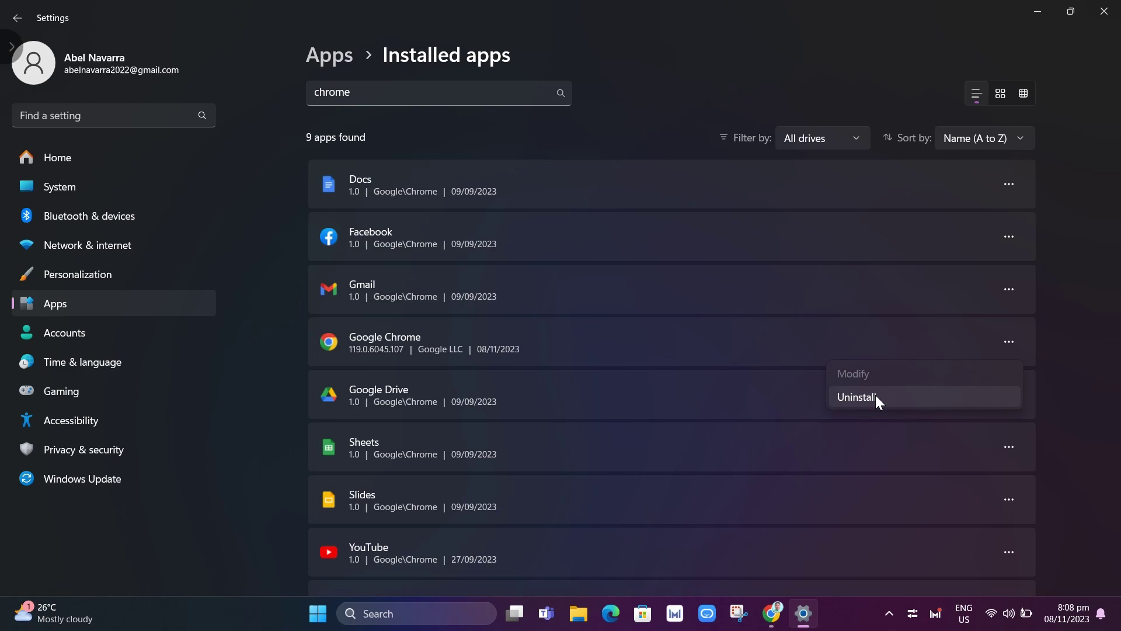
Step: Close Settings, refresh the desktop, and bring up the taskbar search panel
{"action": "left_click", "coordinate": [1105, 11]}
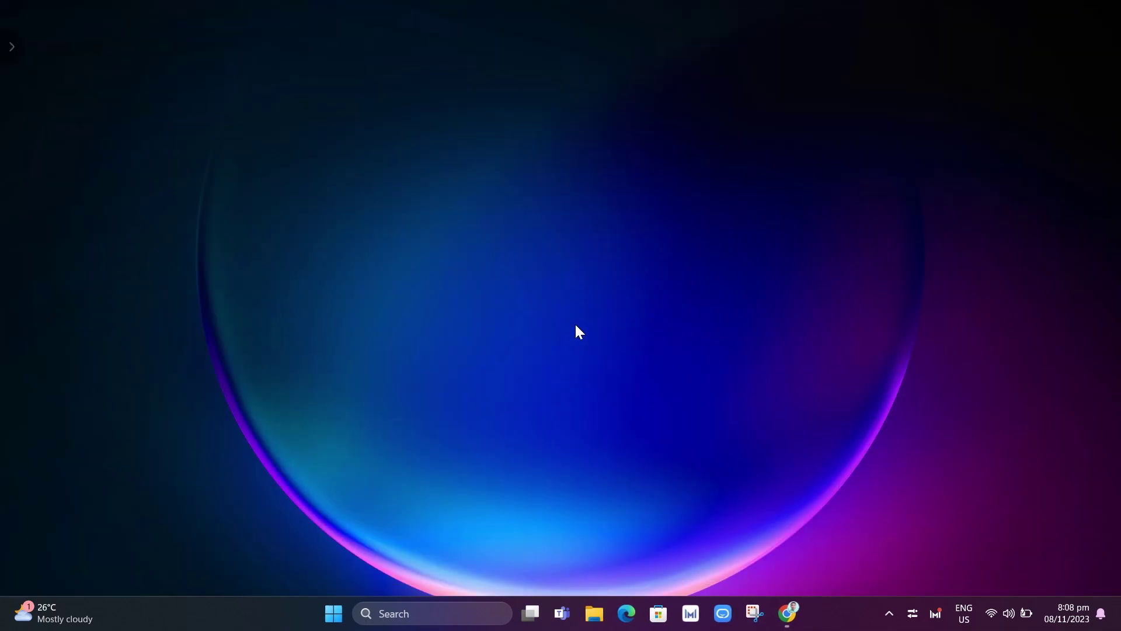
{"action": "right_click", "coordinate": [576, 331]}
{"action": "left_click", "coordinate": [654, 289]}
{"action": "left_click", "coordinate": [442, 613]}
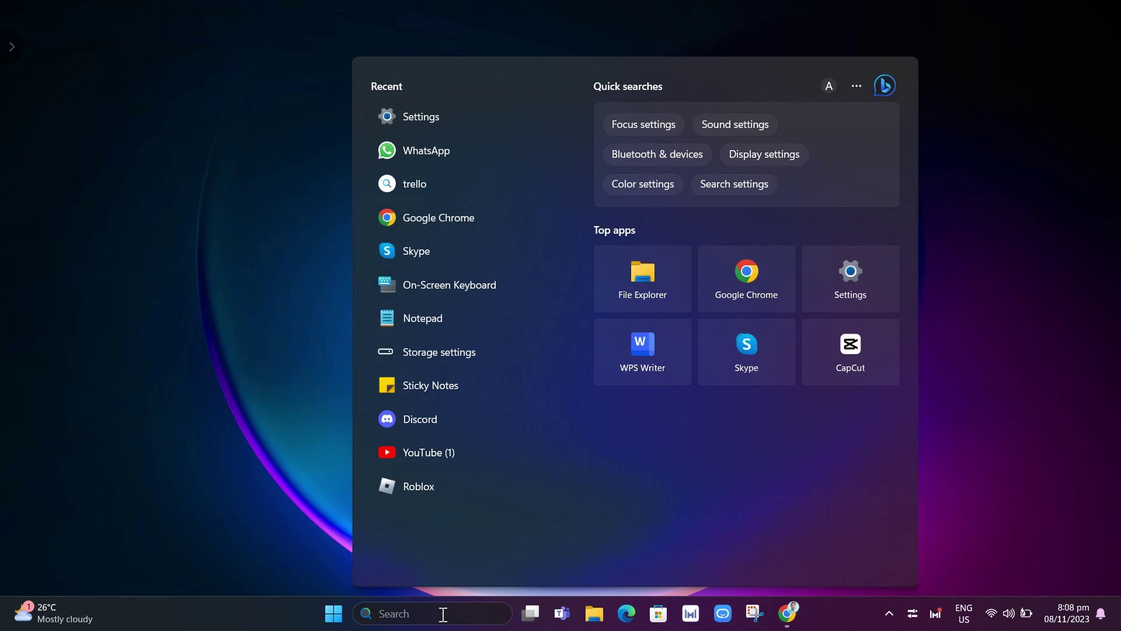
{"action": "type", "text": "run"}
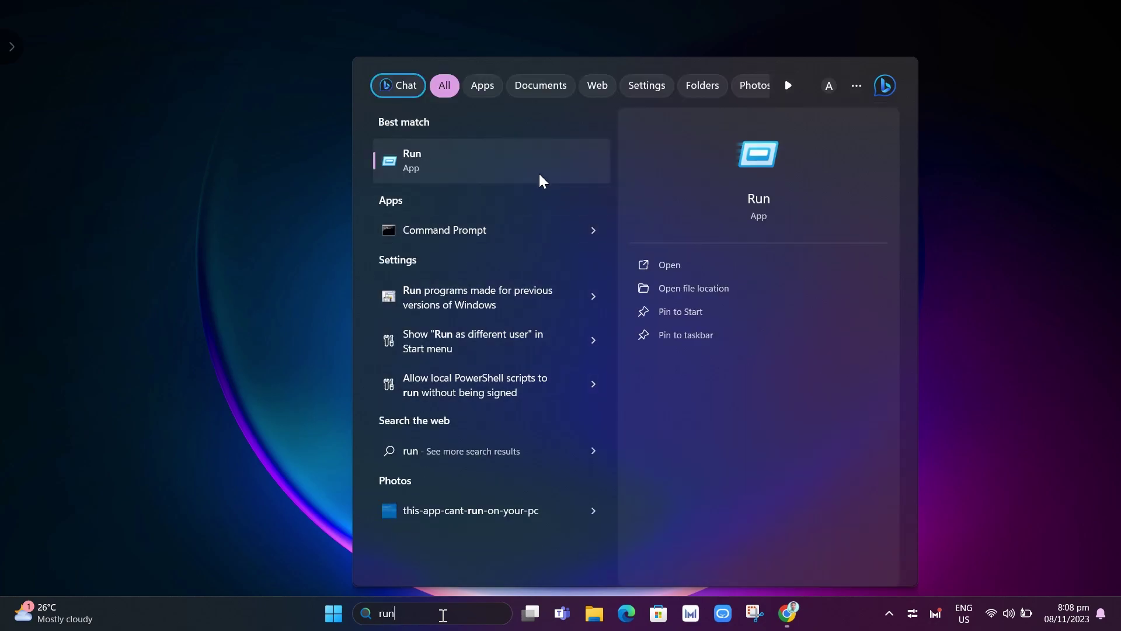
Step: Open Run, move it to the screen centre, and launch services.msc
{"action": "left_click", "coordinate": [539, 175]}
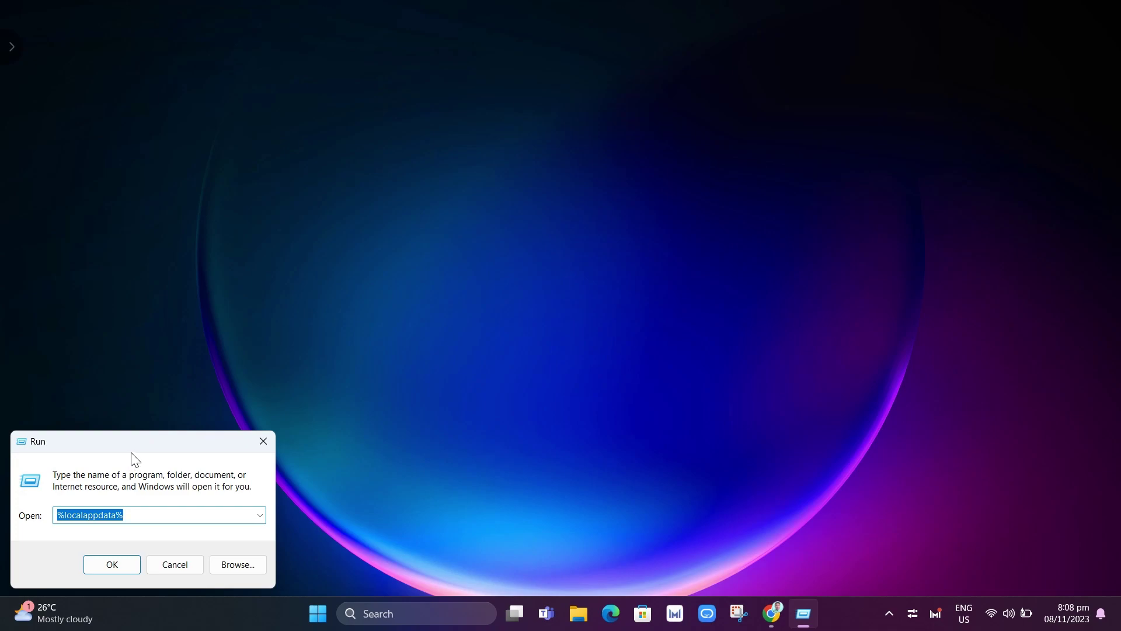
{"action": "left_click_drag", "start_coordinate": [184, 448], "coordinate": [565, 253]}
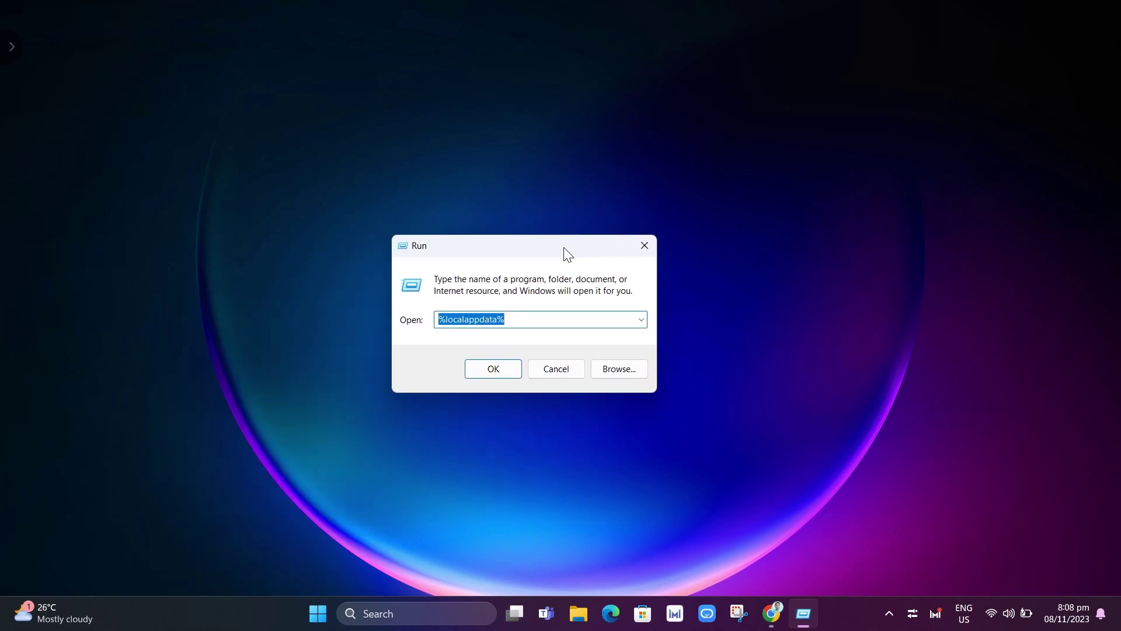
{"action": "type", "text": "services."}
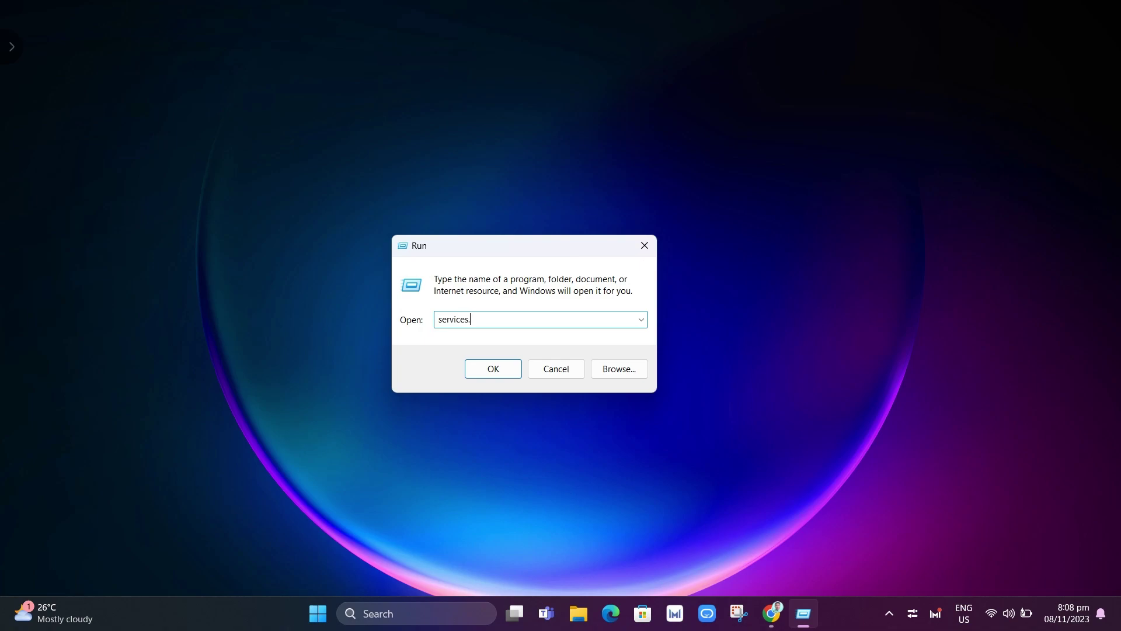
{"action": "type", "text": "msc"}
{"action": "key", "text": "Return"}
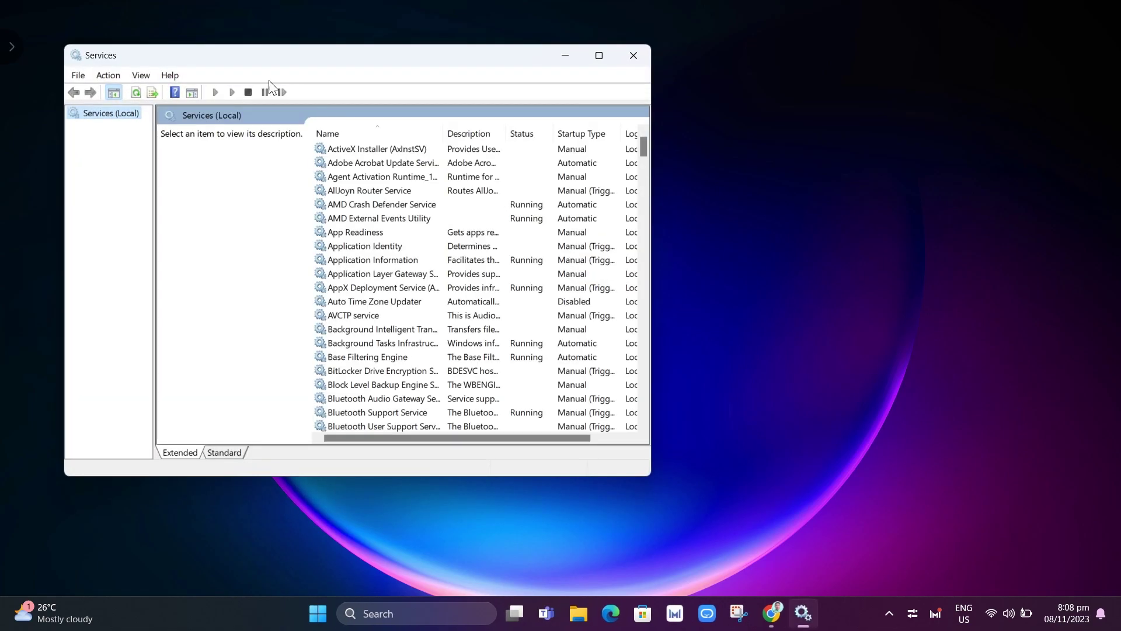
Step: Maximize Services and jump to the Google Chrome Elevation and Google Update entries
{"action": "left_click_drag", "start_coordinate": [314, 59], "coordinate": [539, 103]}
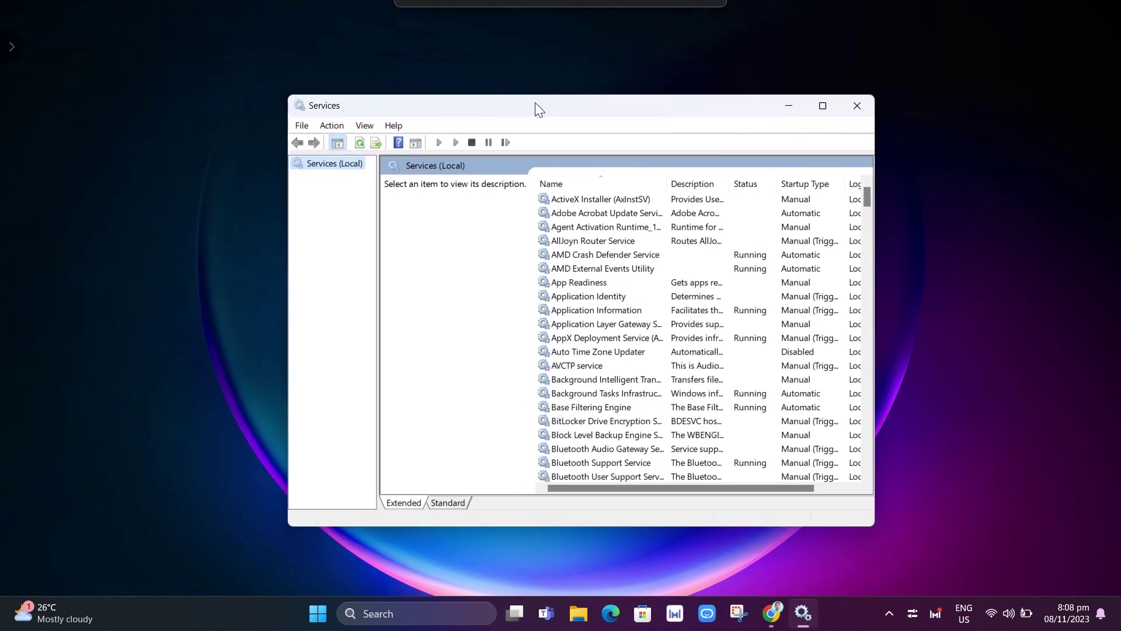
{"action": "left_click", "coordinate": [824, 106]}
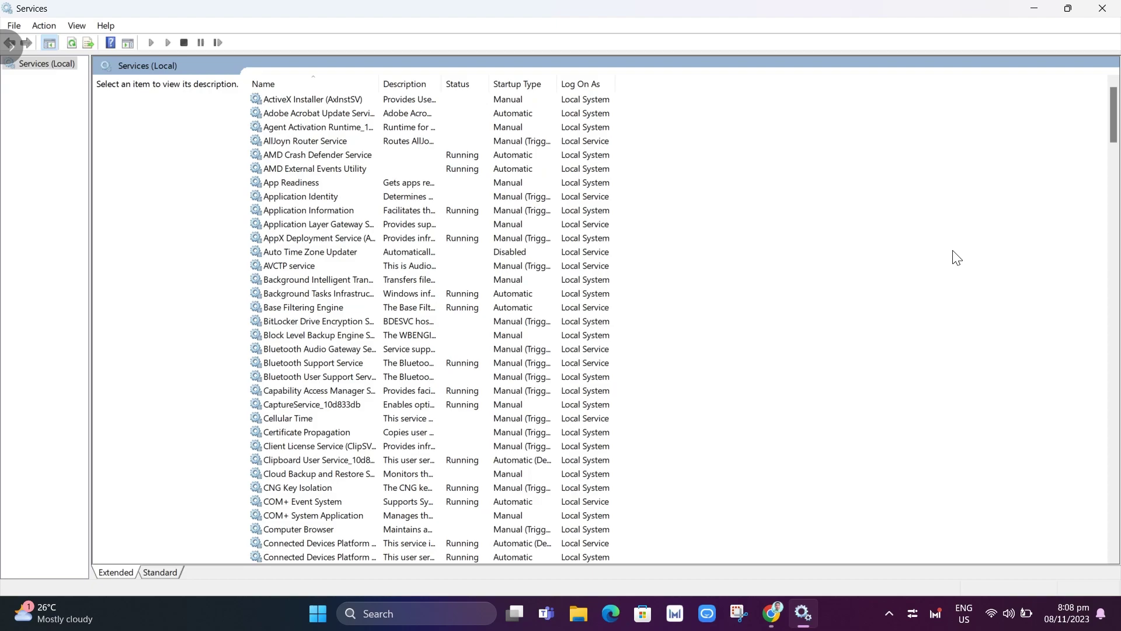
{"action": "key", "text": "g"}
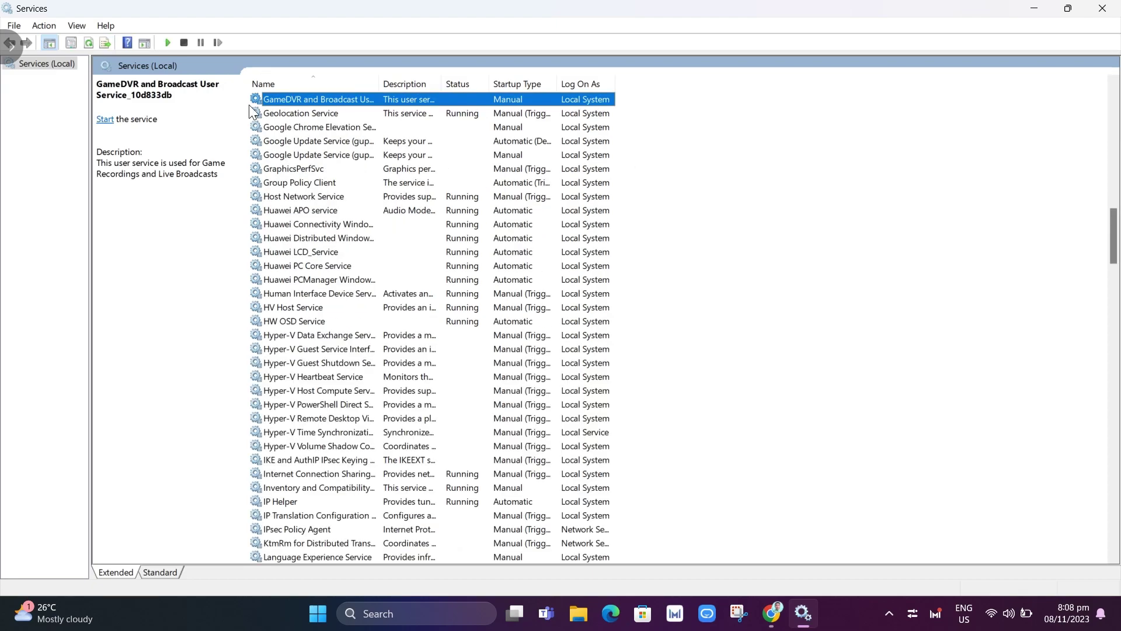
{"action": "left_click", "coordinate": [283, 127]}
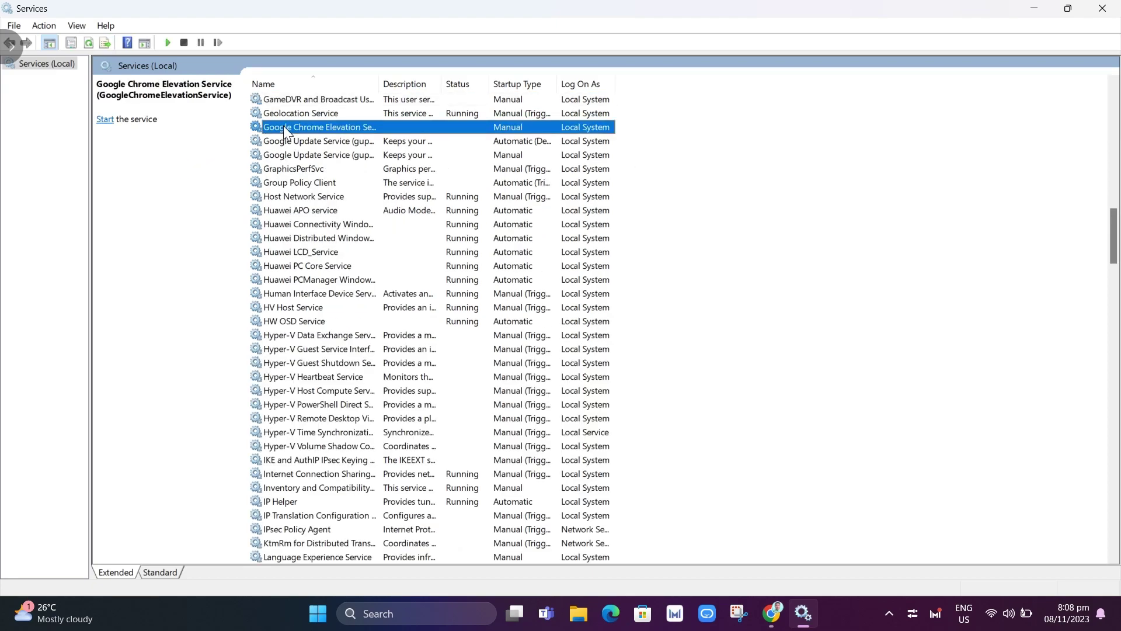
{"action": "key", "text": "Down"}
{"action": "key", "text": "Down"}
{"action": "key", "text": "Up"}
{"action": "key", "text": "Up"}
{"action": "key", "text": "Down"}
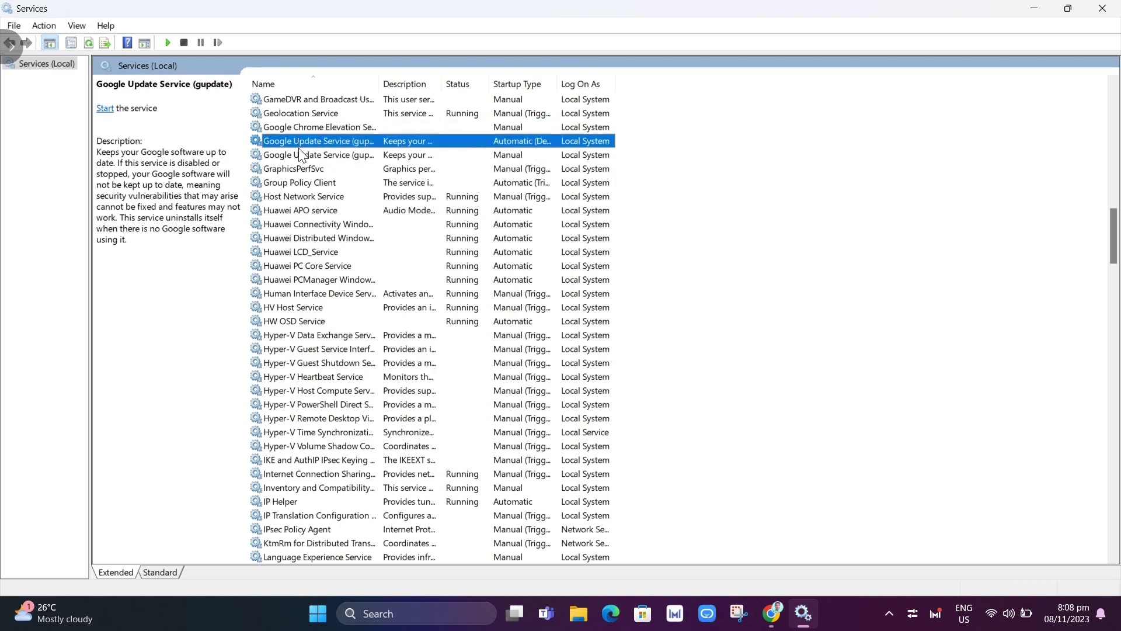
{"action": "left_click", "coordinate": [300, 152]}
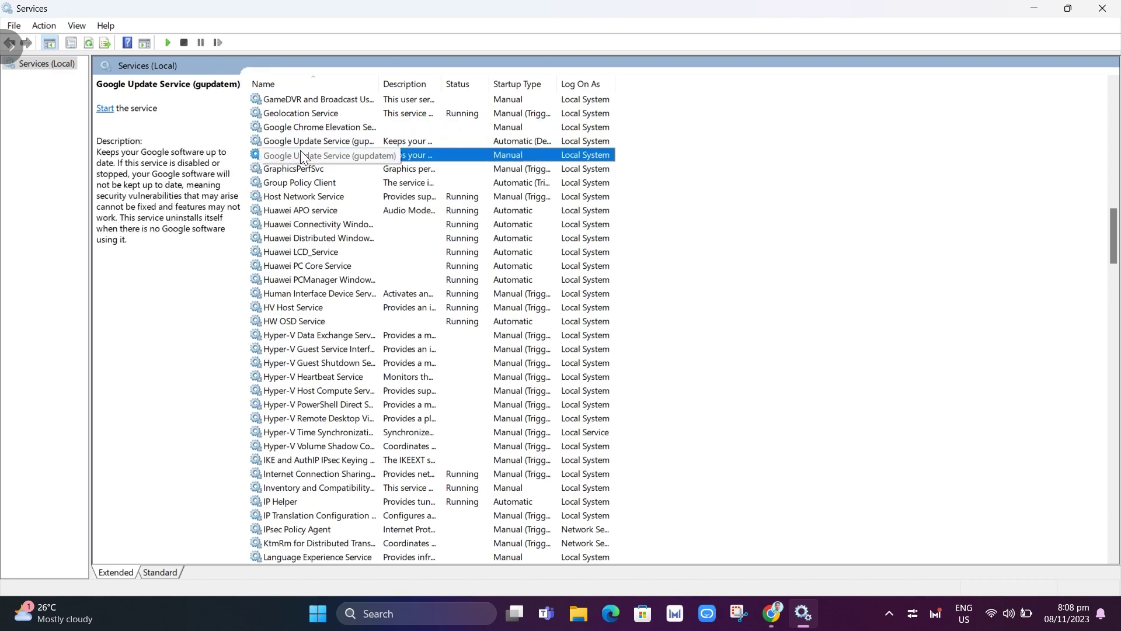
{"action": "left_click", "coordinate": [300, 127]}
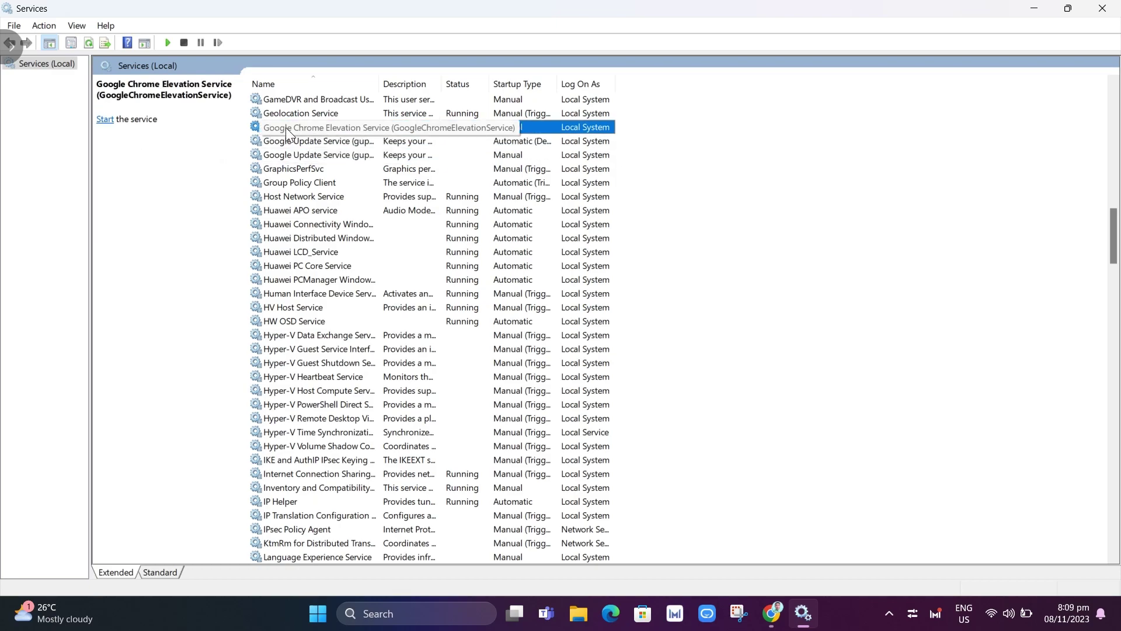
Step: Keep Google Chrome Elevation Service on Manual startup, then select Google Update Service (gupdate)
{"action": "right_click", "coordinate": [308, 131]}
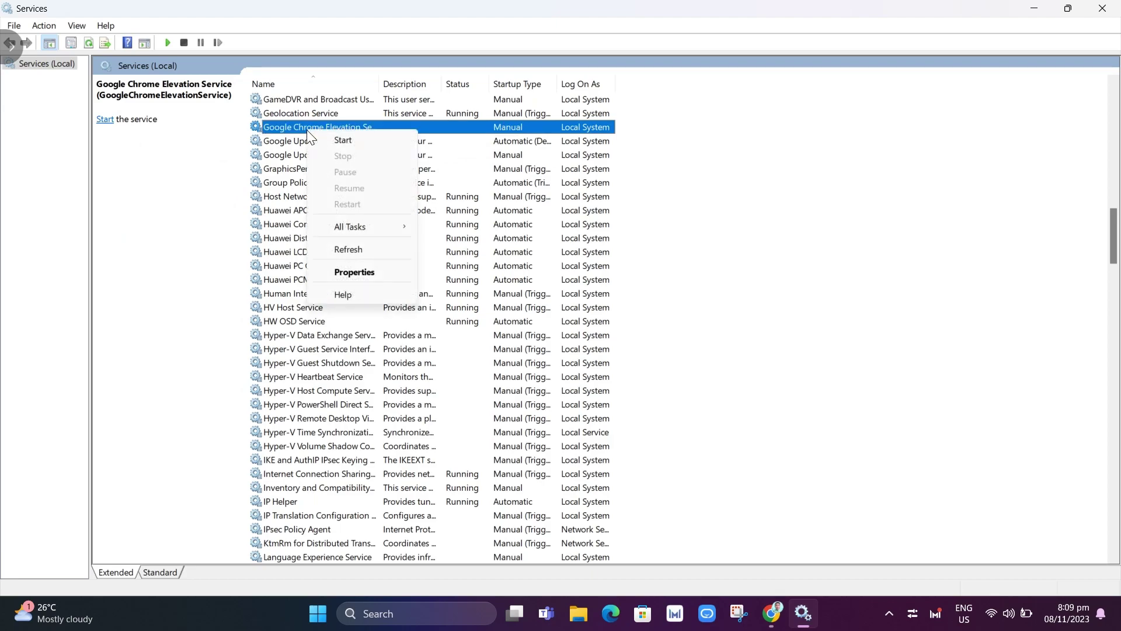
{"action": "left_click", "coordinate": [393, 275]}
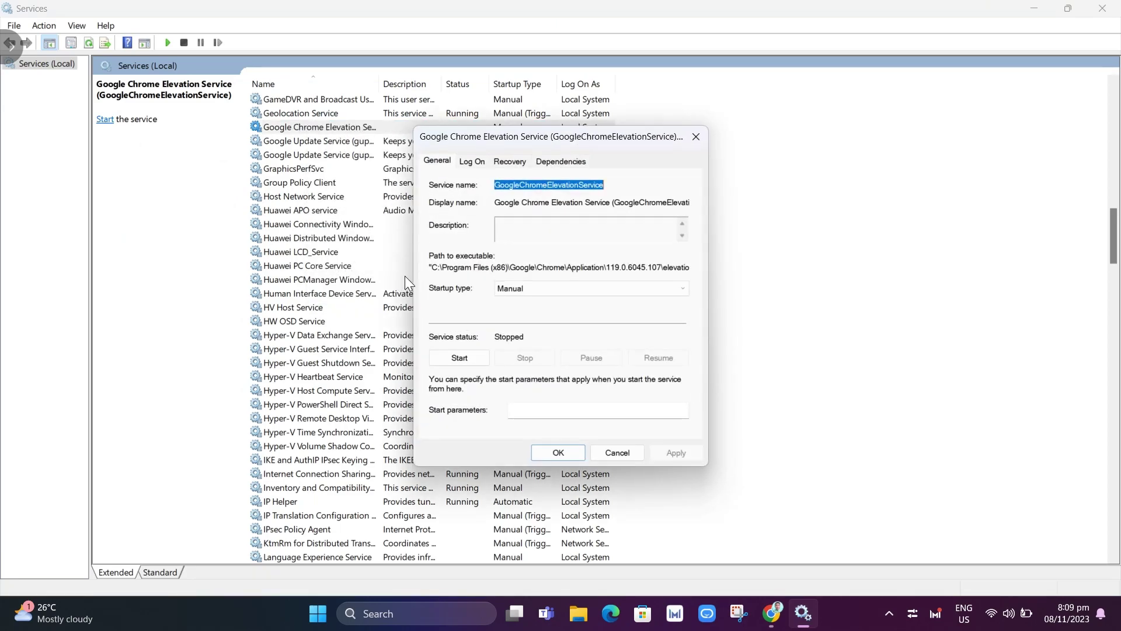
{"action": "left_click", "coordinate": [544, 289]}
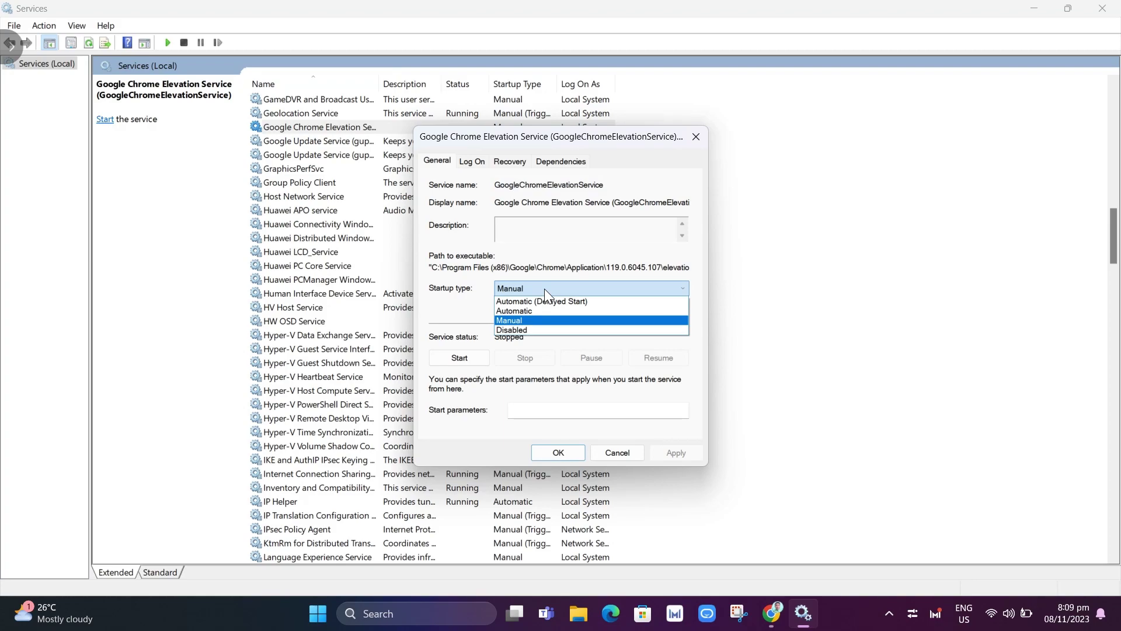
{"action": "left_click", "coordinate": [517, 319]}
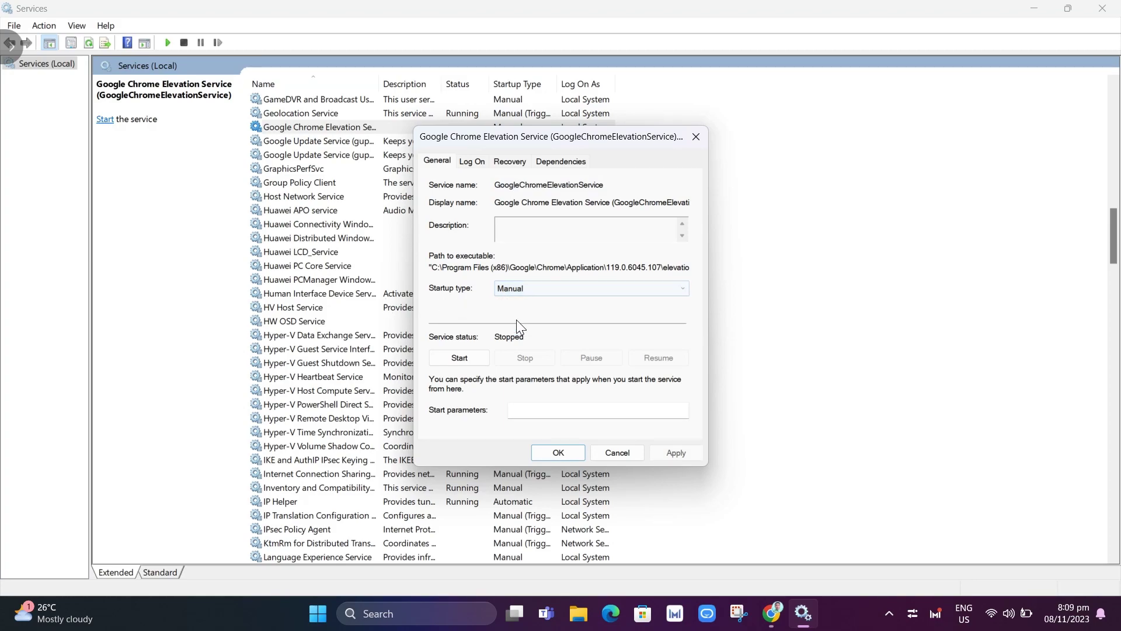
{"action": "left_click", "coordinate": [575, 453]}
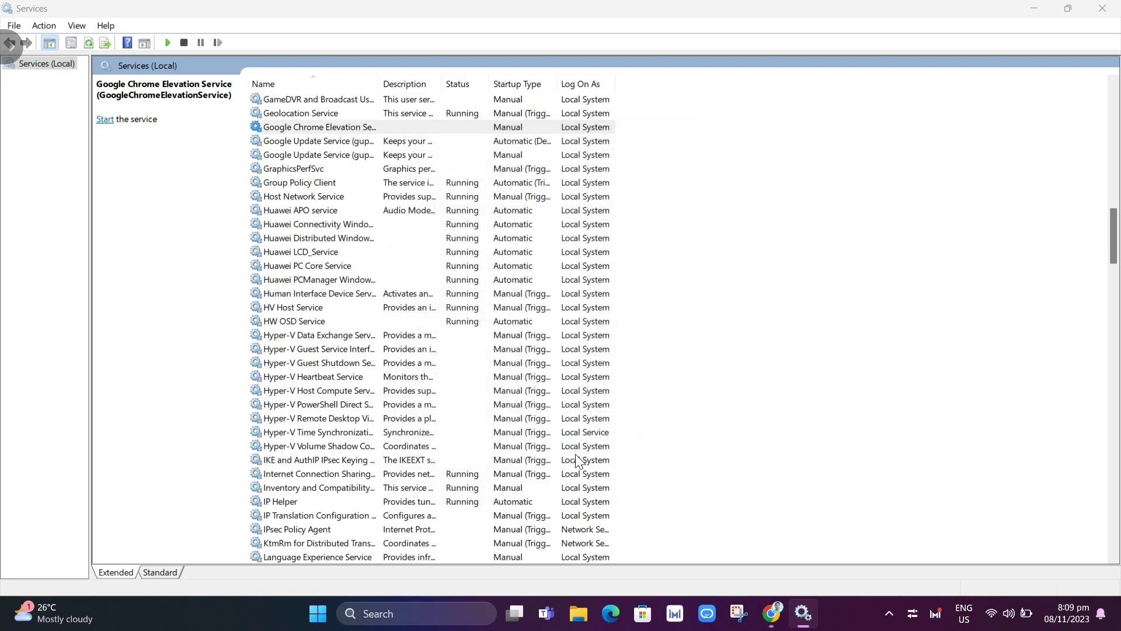
{"action": "left_click", "coordinate": [317, 146]}
{"action": "right_click", "coordinate": [320, 146]}
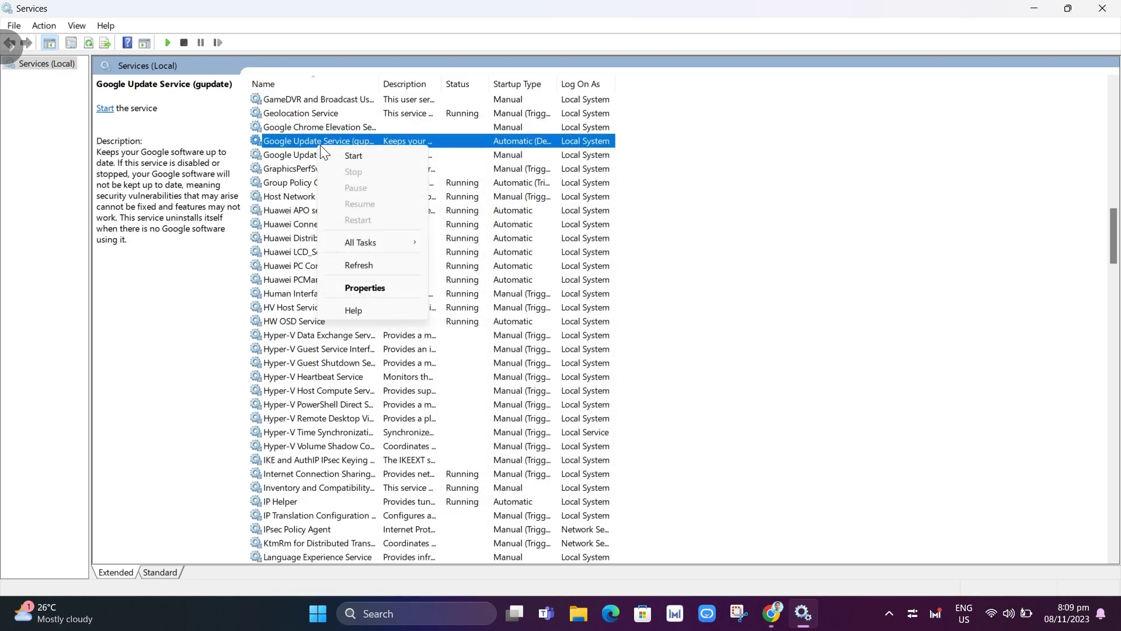
{"action": "left_click", "coordinate": [365, 288]}
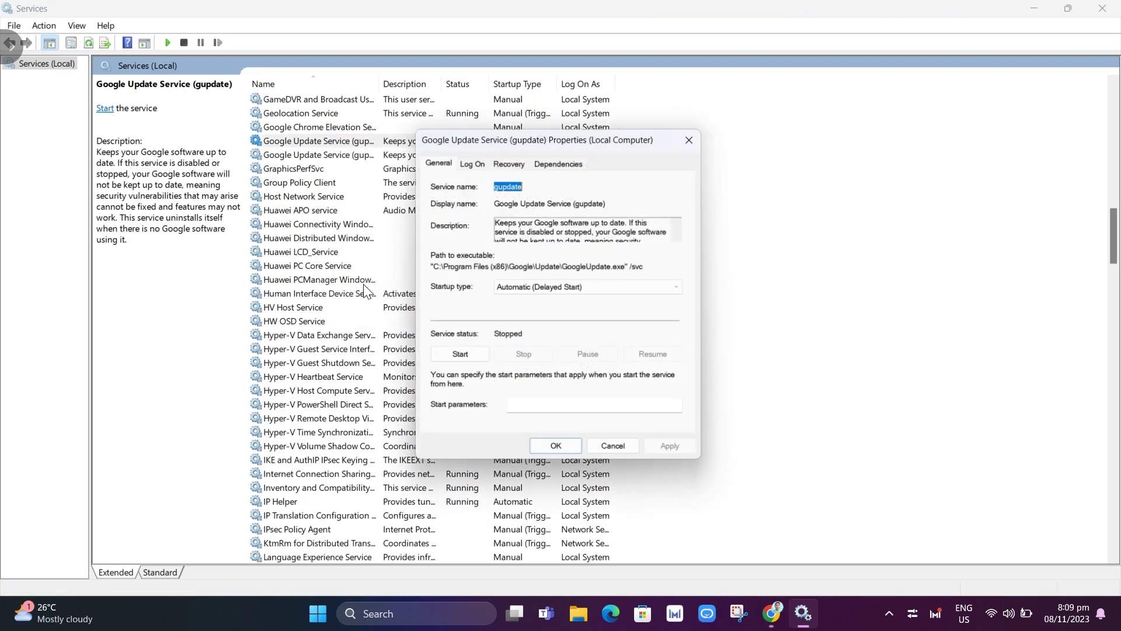
{"action": "left_click", "coordinate": [513, 288]}
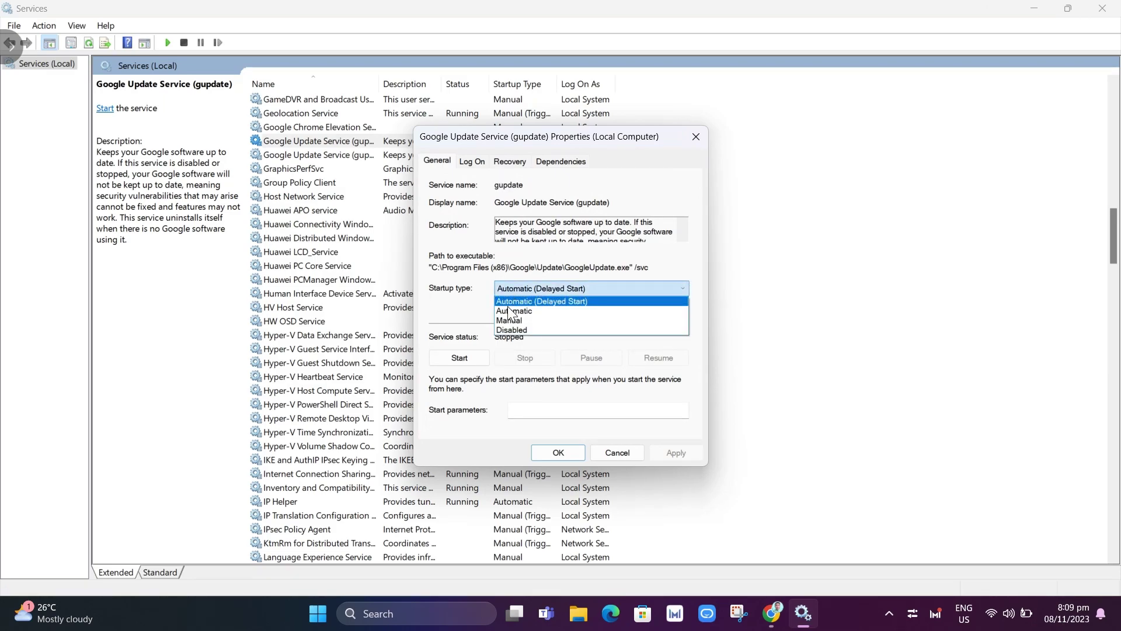
{"action": "left_click", "coordinate": [606, 458]}
{"action": "left_click", "coordinate": [619, 452]}
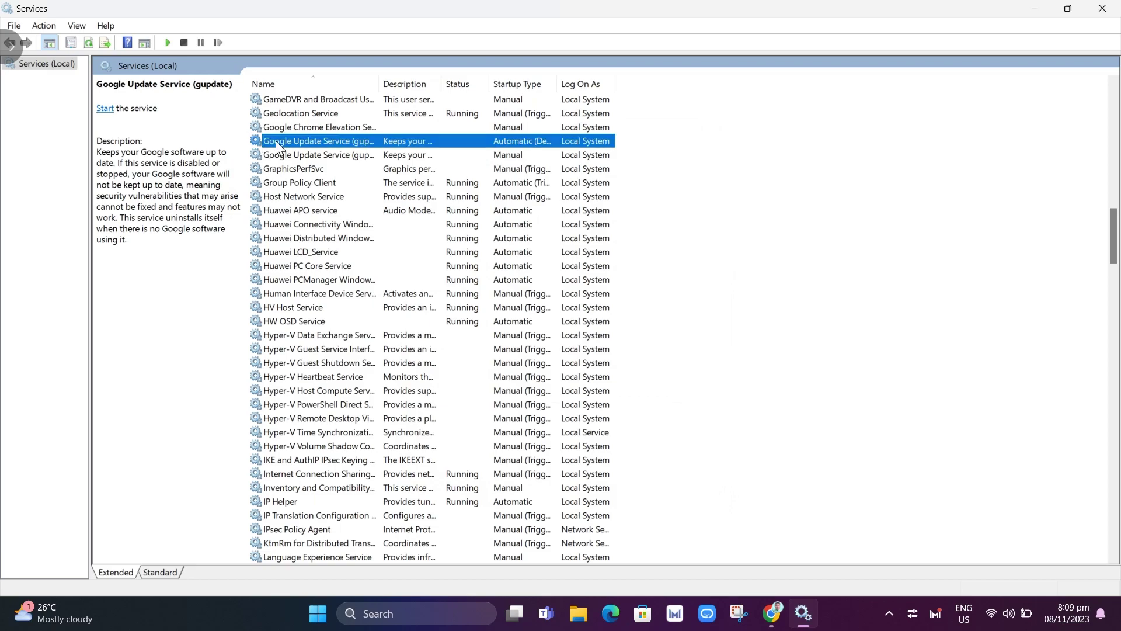
Step: Check that gupdatem's Properties show Manual startup, then close the dialog
{"action": "right_click", "coordinate": [288, 158]}
{"action": "left_click", "coordinate": [337, 300]}
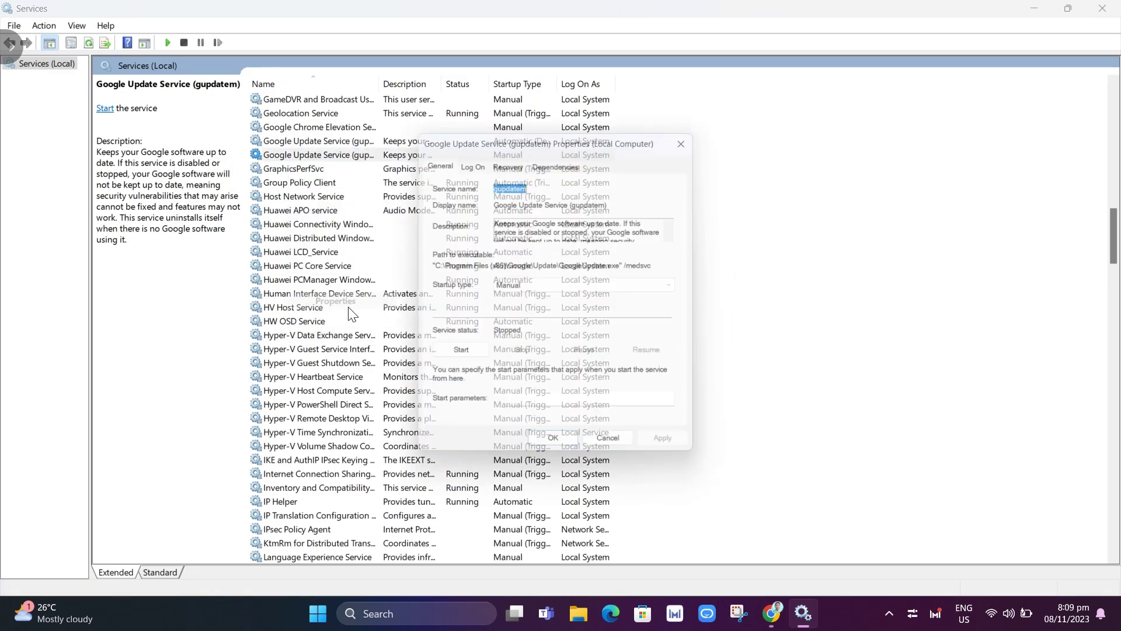
{"action": "left_click", "coordinate": [509, 290]}
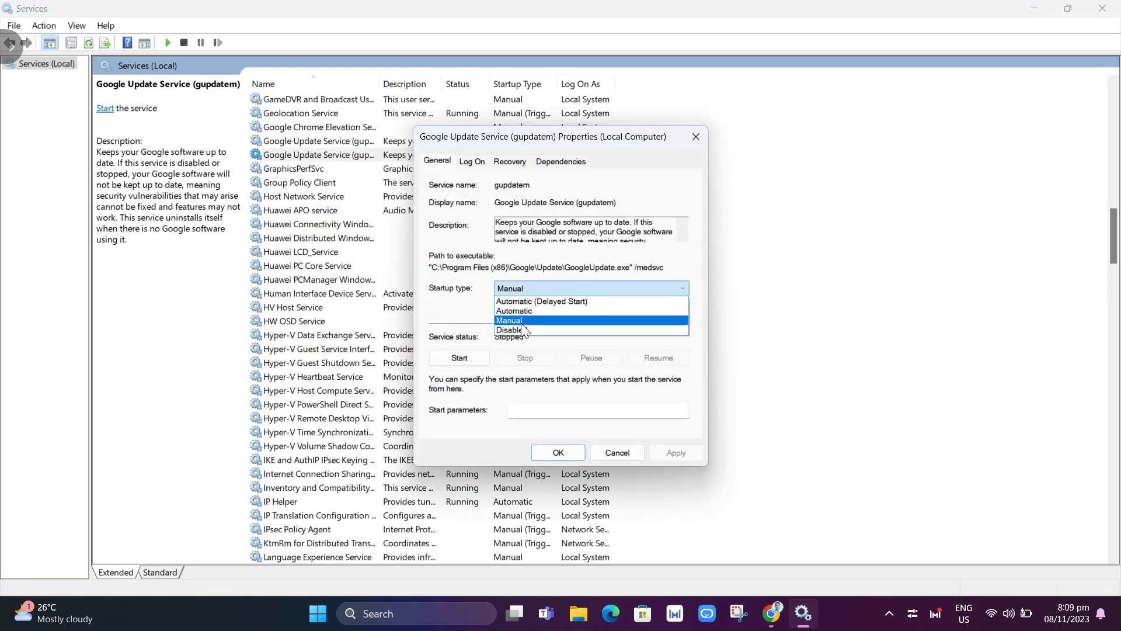
{"action": "left_click", "coordinate": [693, 137]}
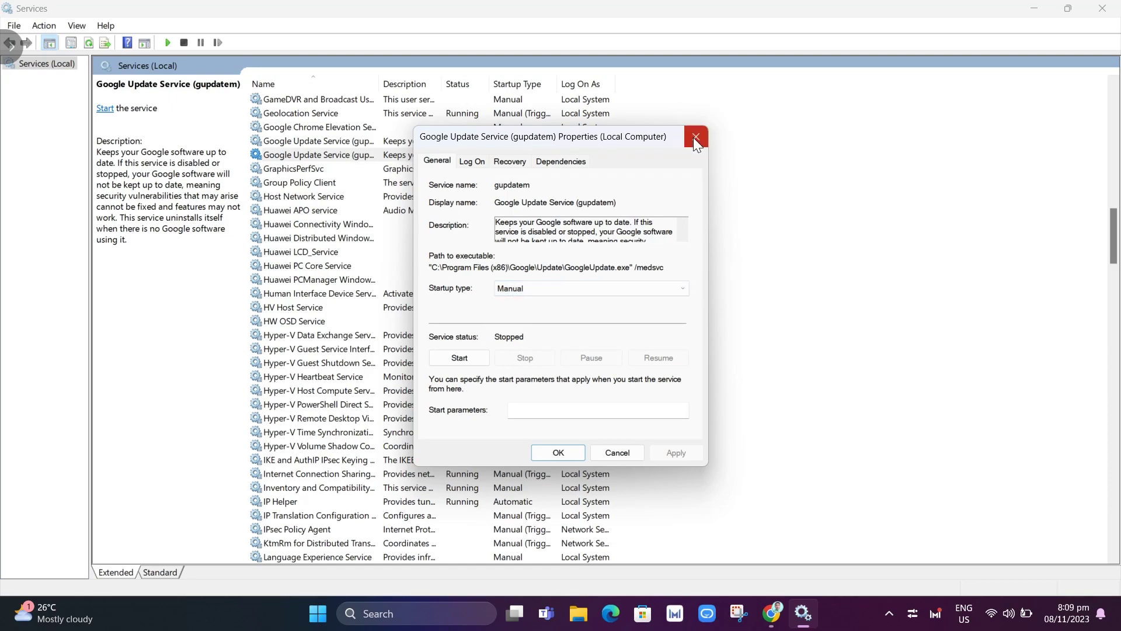
{"action": "left_click", "coordinate": [697, 137]}
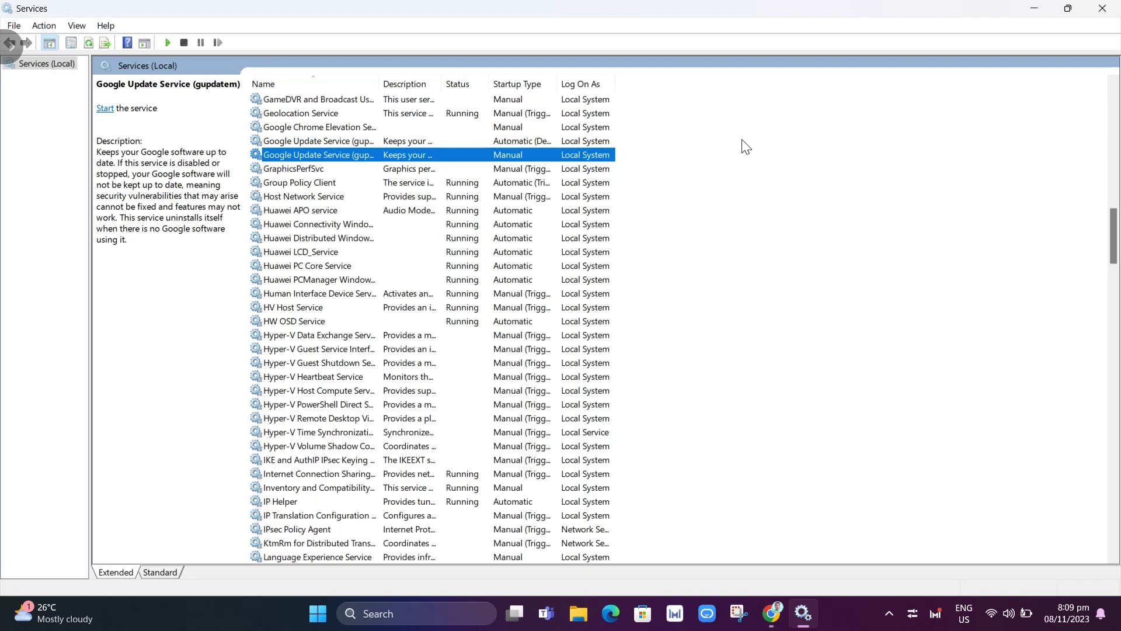
Step: Close Services and load chrome://flags in Chrome's address bar
{"action": "left_click", "coordinate": [1102, 8]}
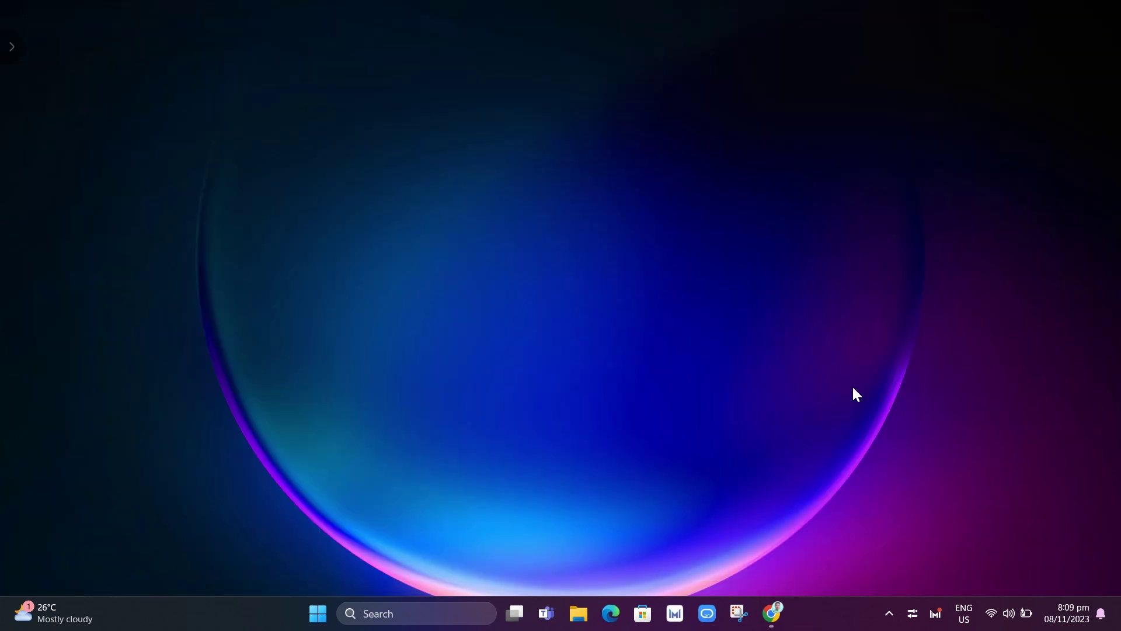
{"action": "left_click", "coordinate": [788, 613]}
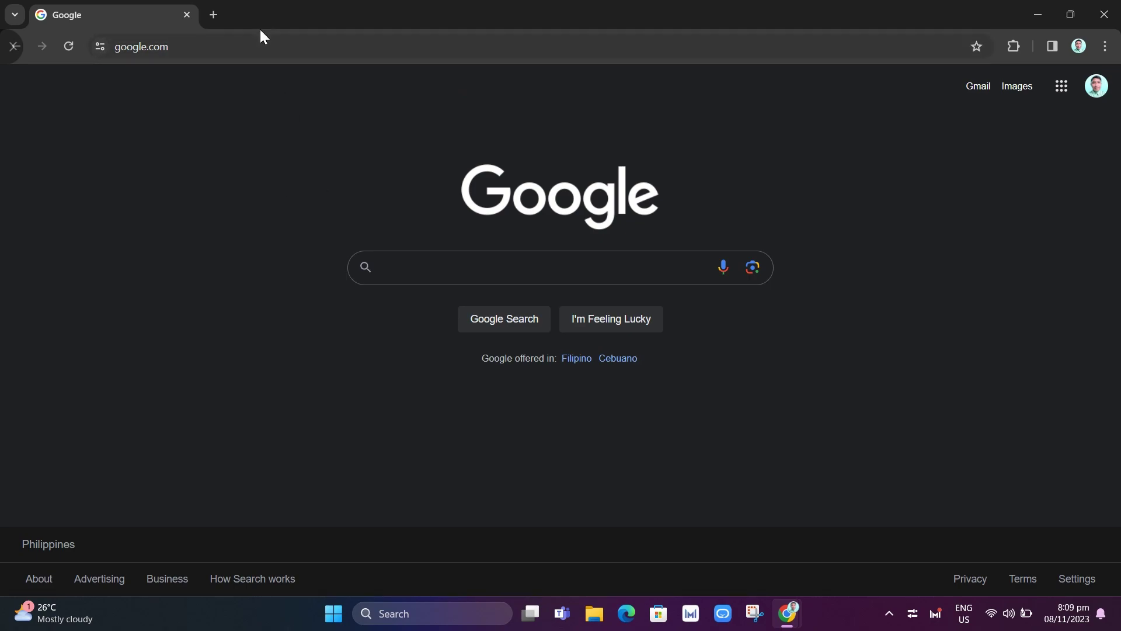
{"action": "left_click", "coordinate": [264, 48]}
{"action": "type", "text": "c"}
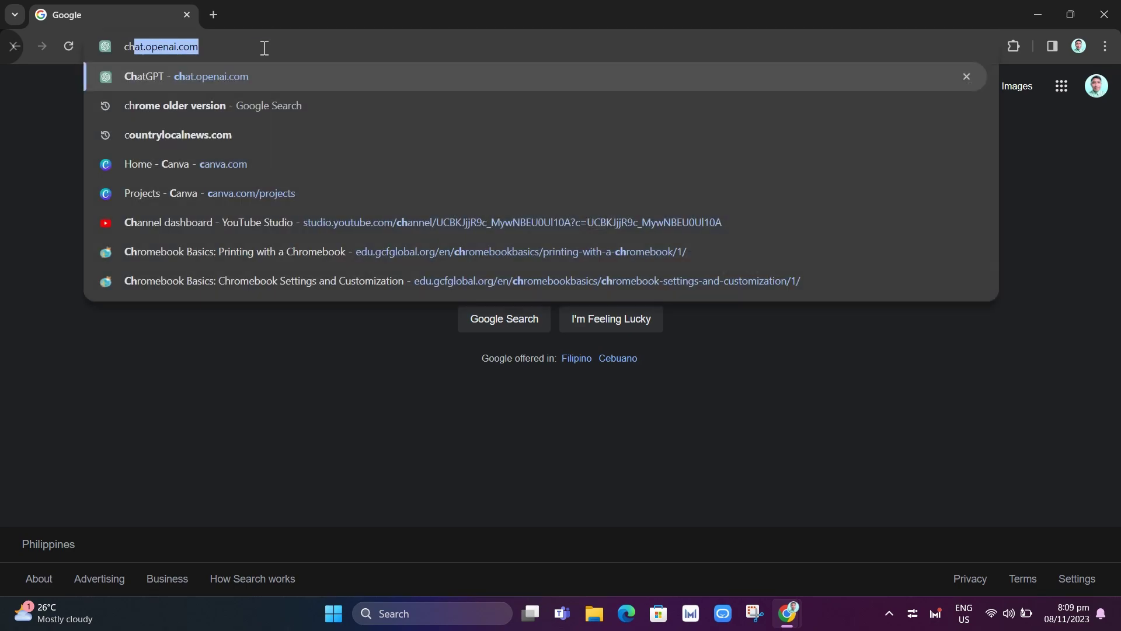
{"action": "type", "text": "hrome:"}
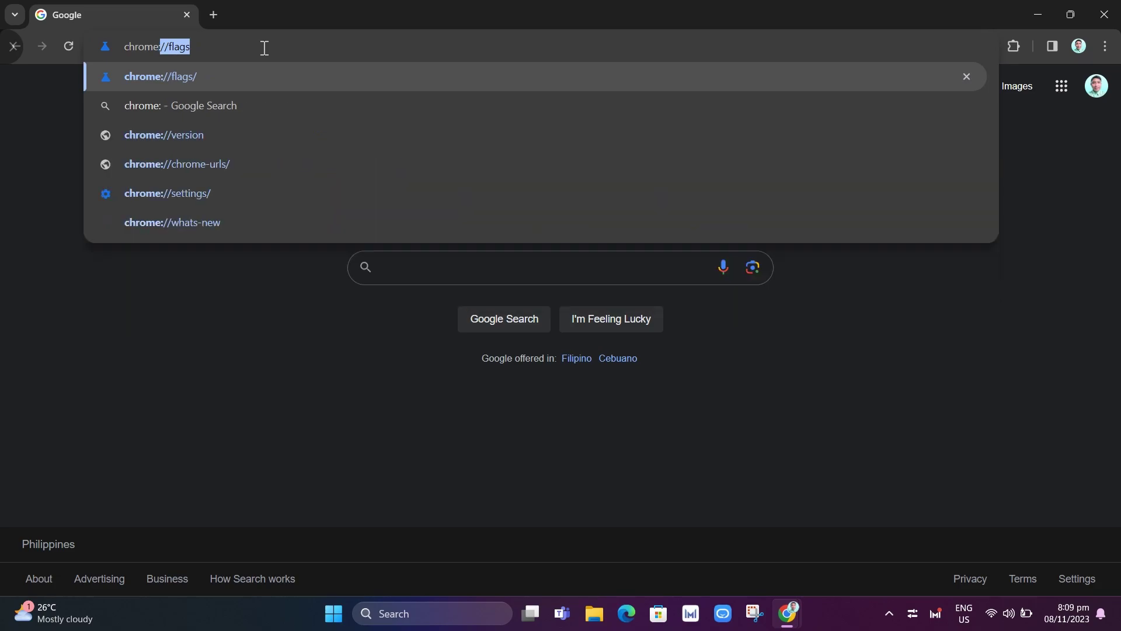
{"action": "type", "text": "//fla"}
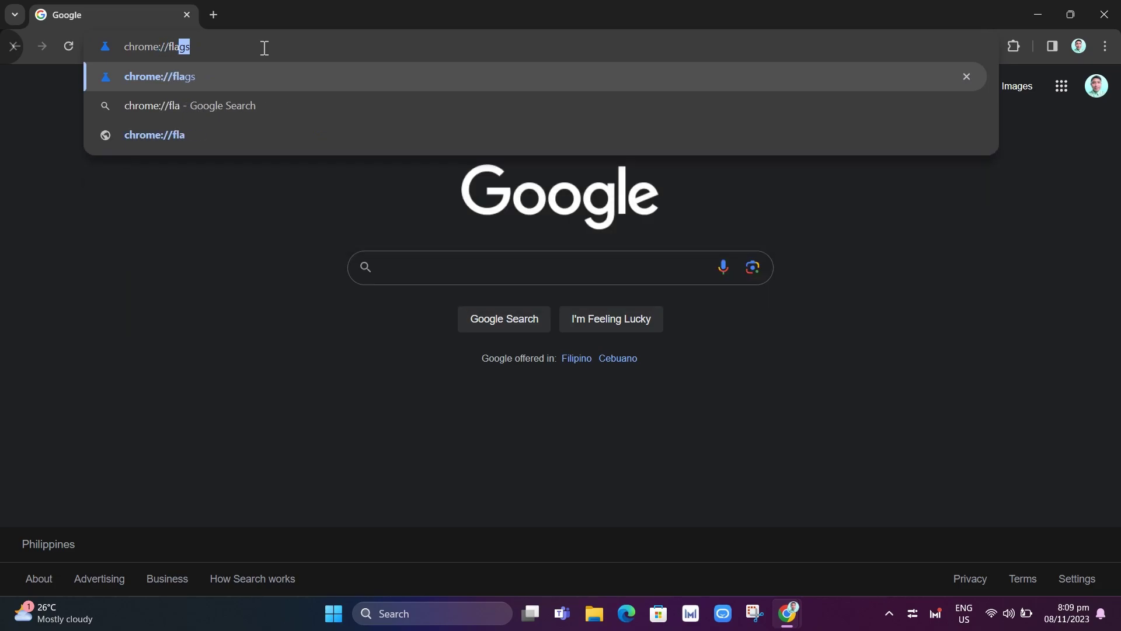
{"action": "type", "text": "gs"}
{"action": "key", "text": "Return"}
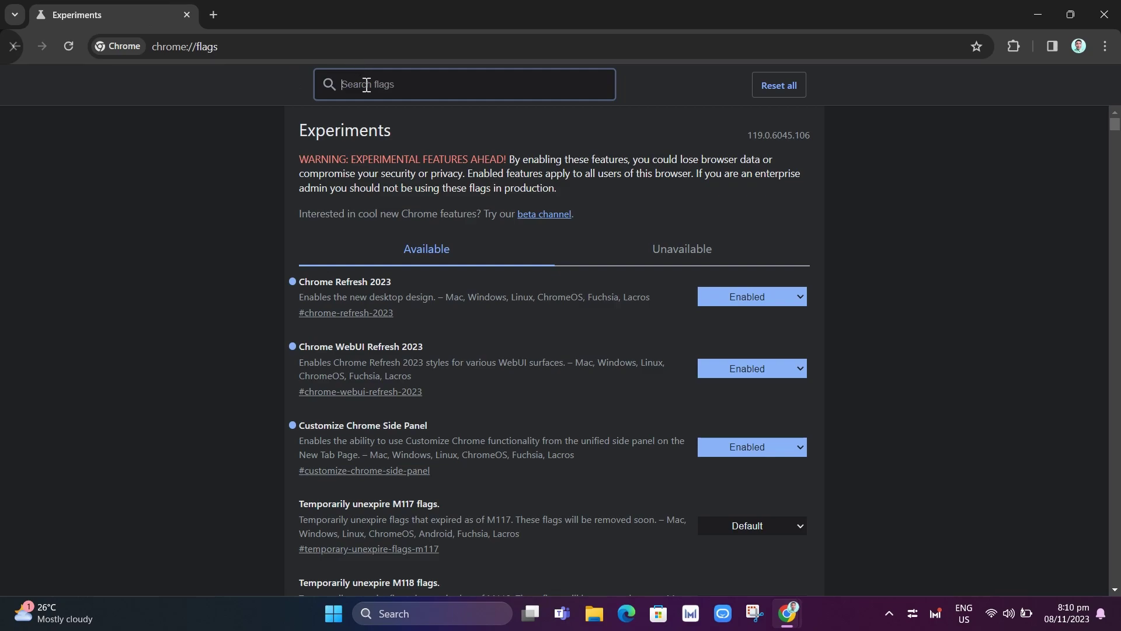
{"action": "type", "text": "download"}
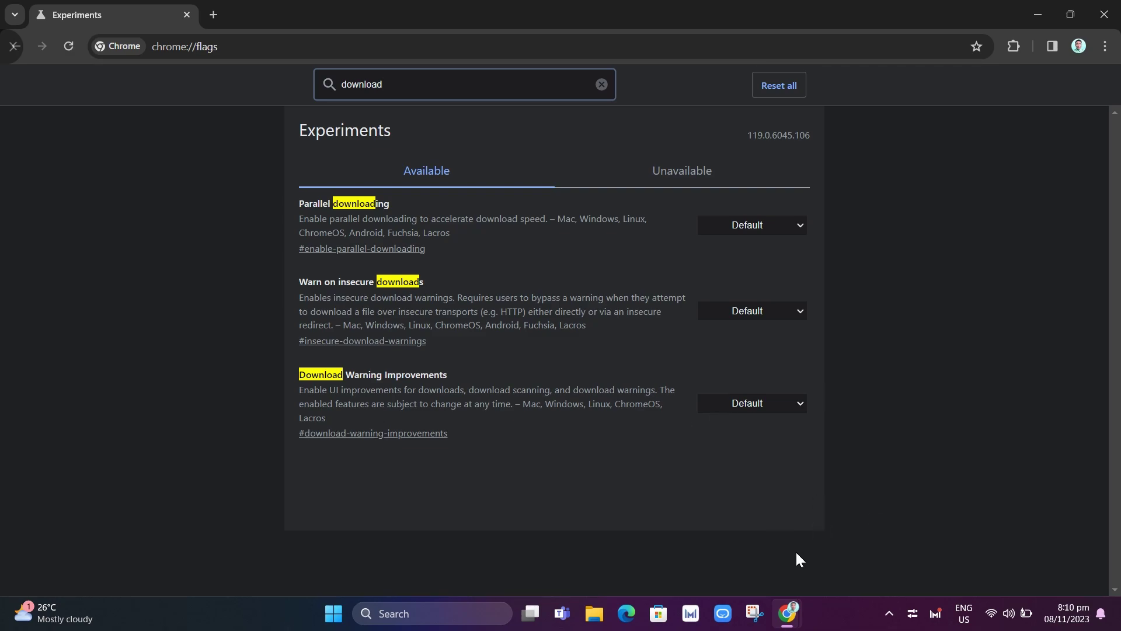
Step: Close the flags window, minimize the other Chrome window, and refresh the bare desktop
{"action": "left_click", "coordinate": [1103, 16]}
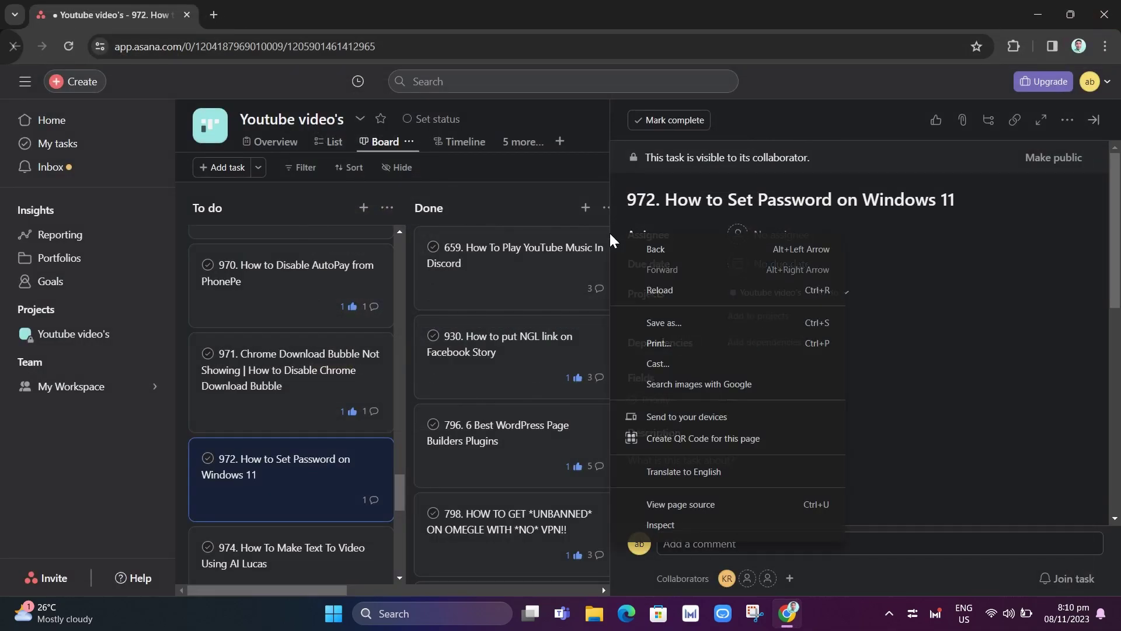
{"action": "left_click", "coordinate": [1038, 15]}
{"action": "right_click", "coordinate": [736, 116]}
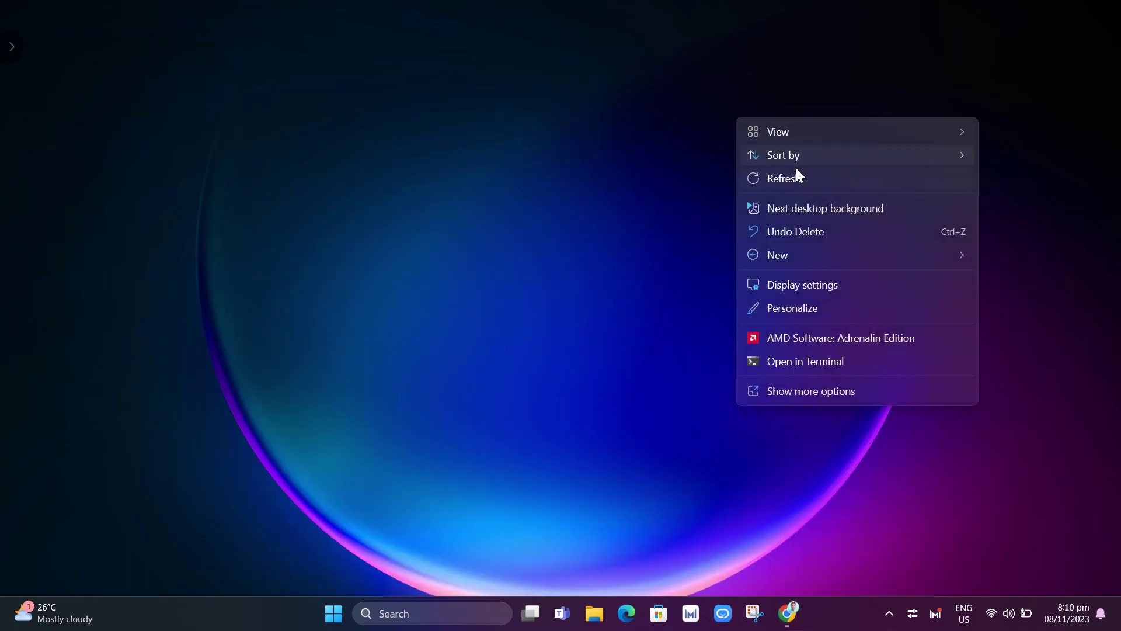
{"action": "left_click", "coordinate": [796, 166]}
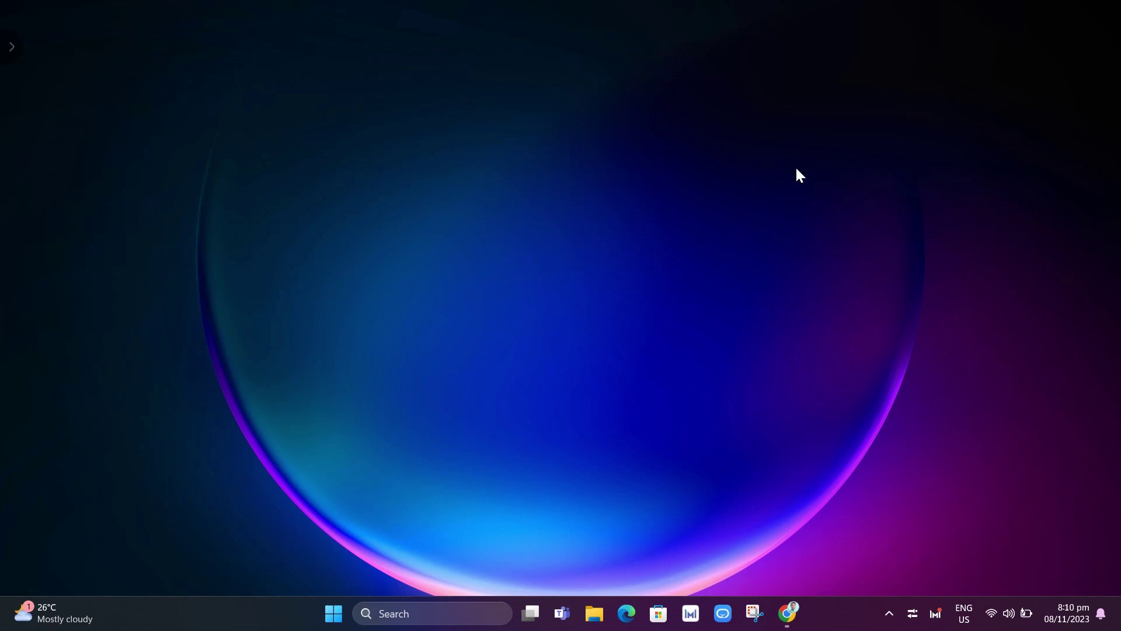